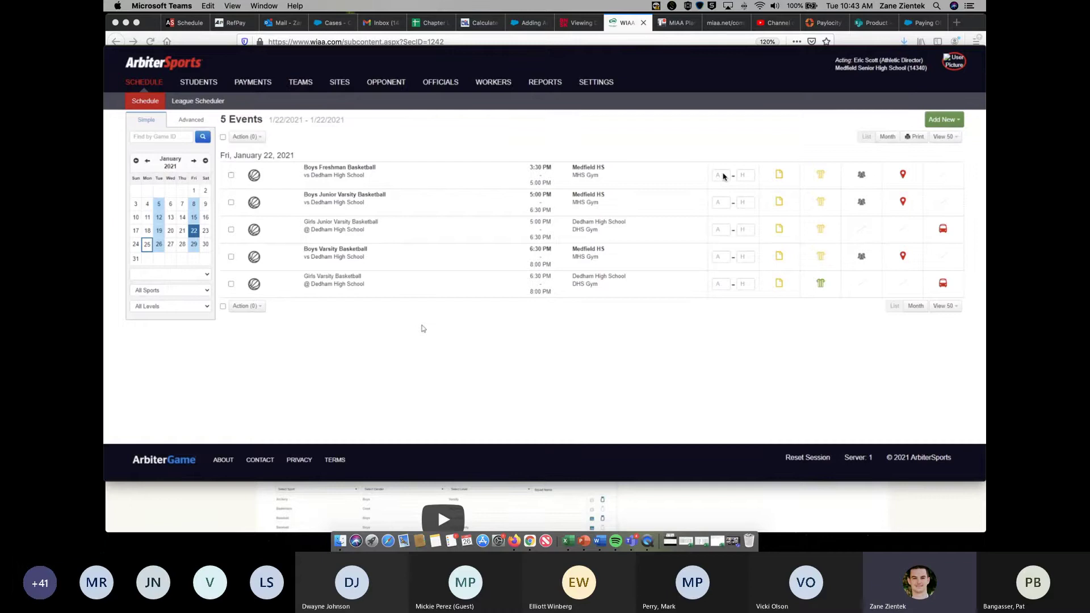
mouse_move(769, 235)
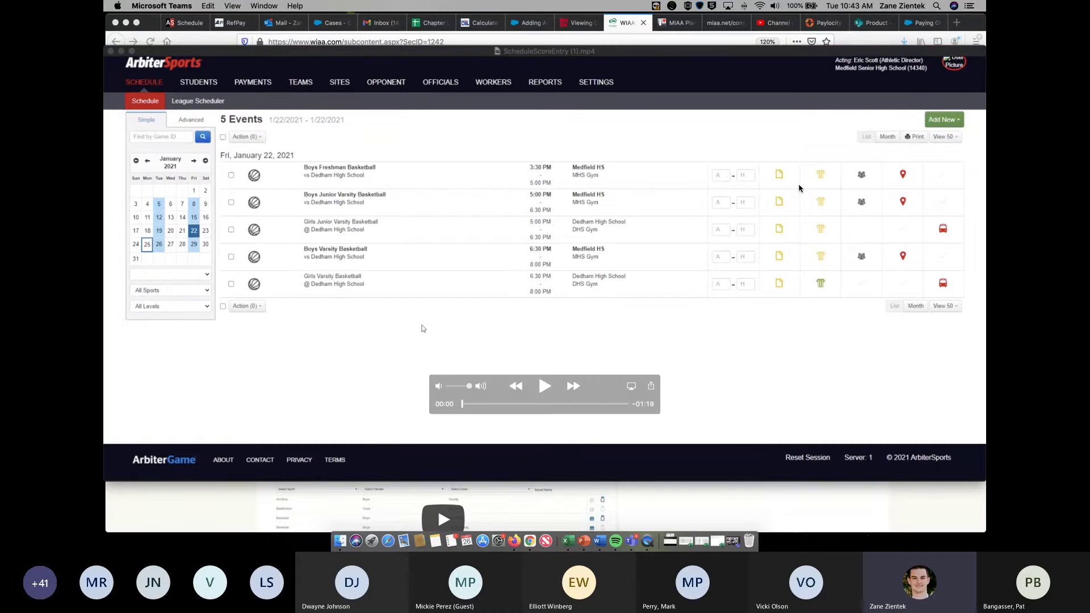
key("ctrl+Up")
left_click(731, 185)
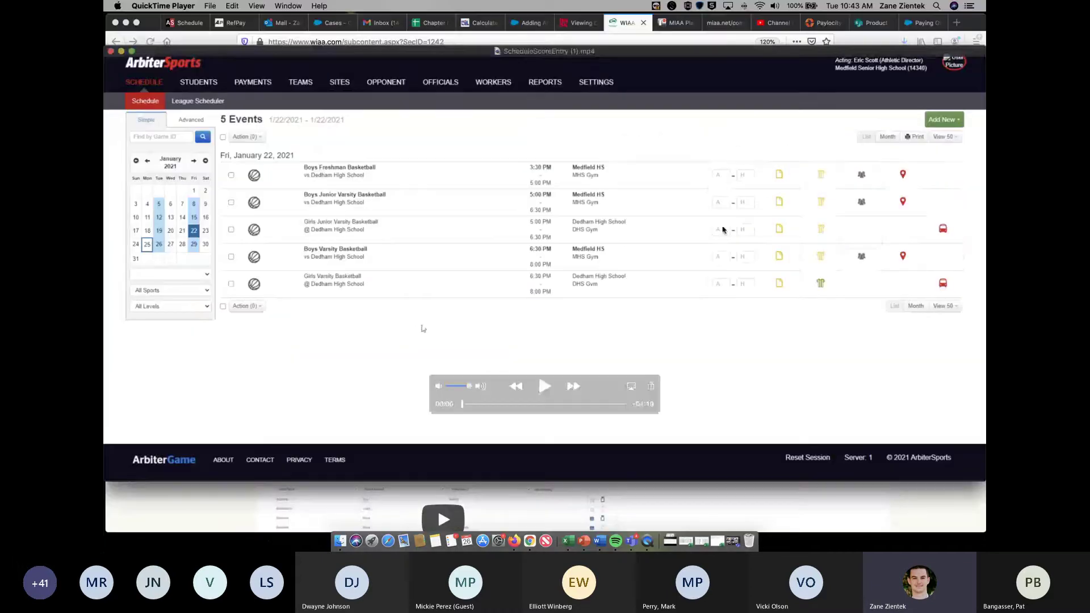
left_click(733, 541)
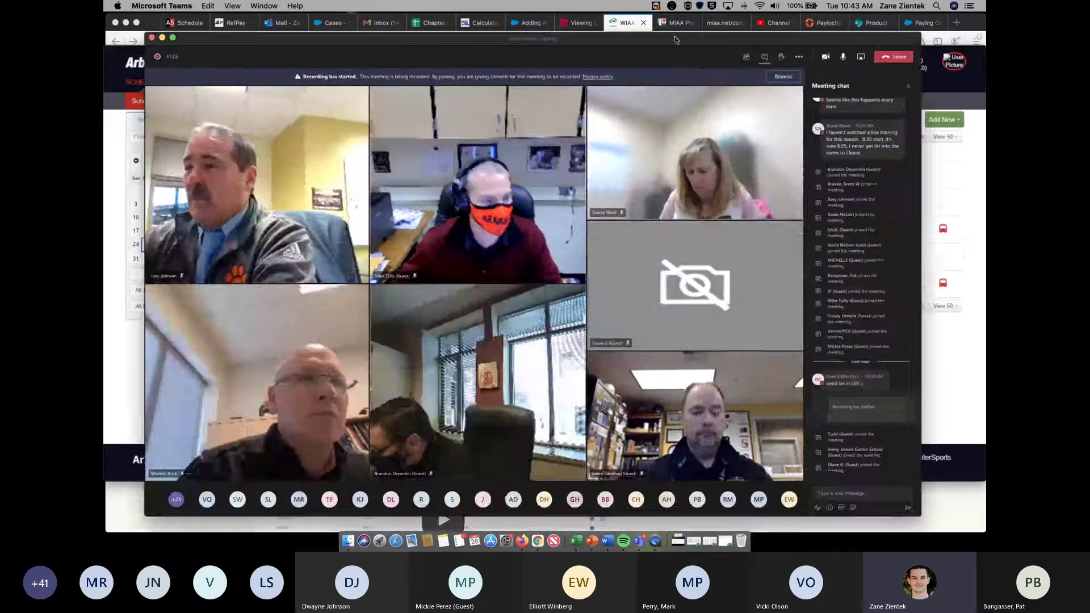
key("super+m")
mouse_move(727, 119)
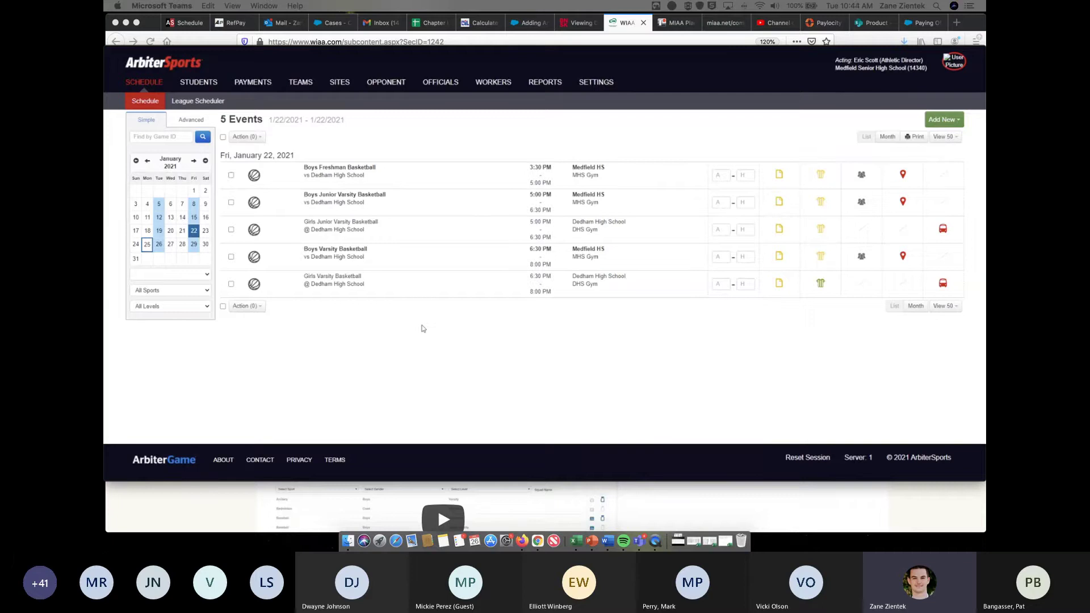
Step: Play the ScheduleScoreEntry (1).mp4 training video on entering game scores and pause it just before its end
mouse_move(544, 387)
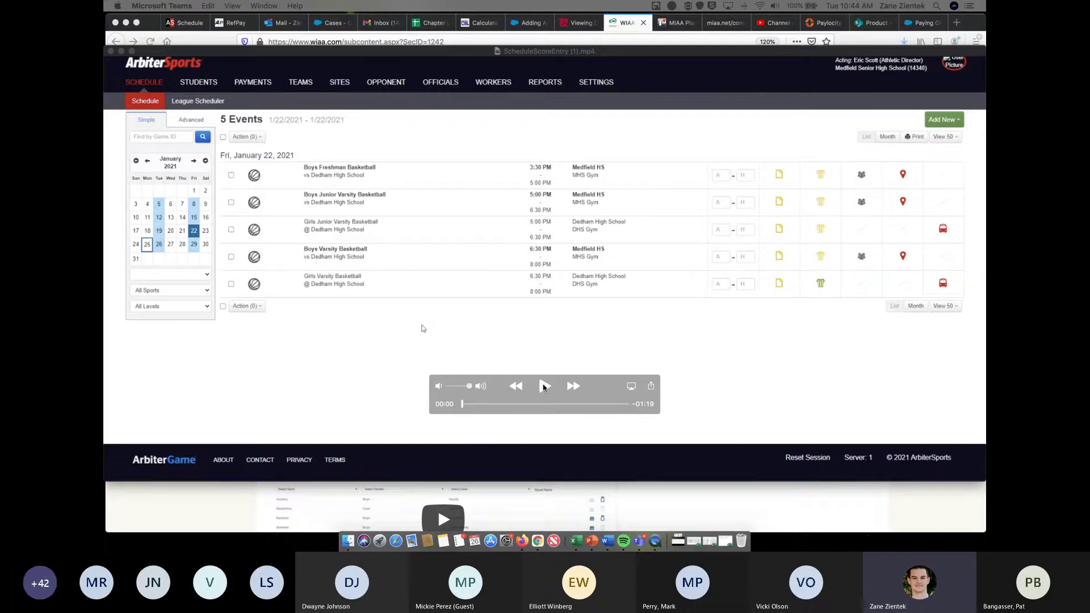
left_click(543, 388)
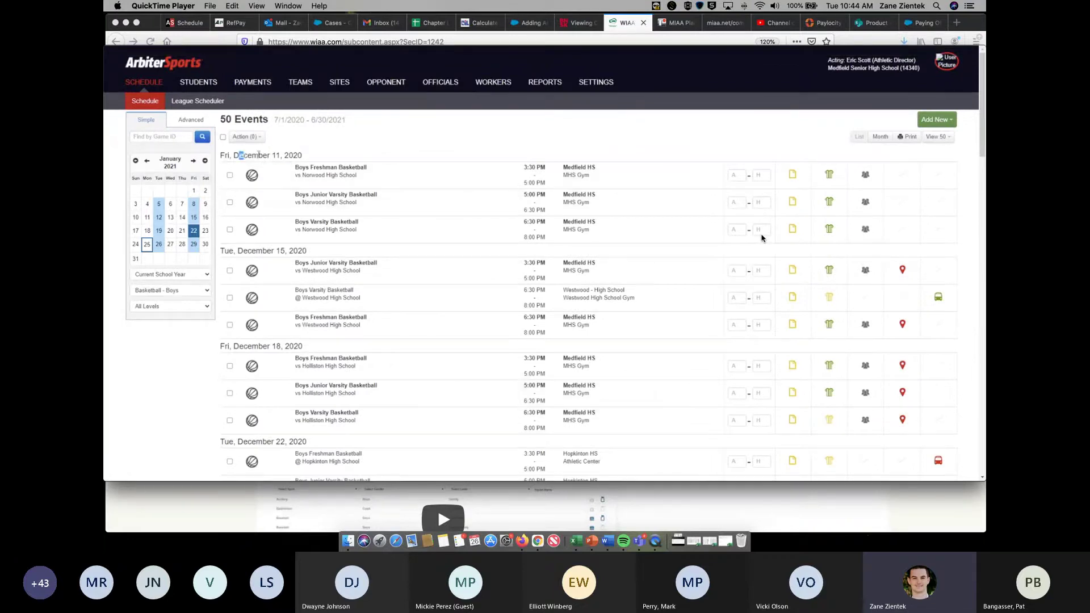
mouse_move(772, 208)
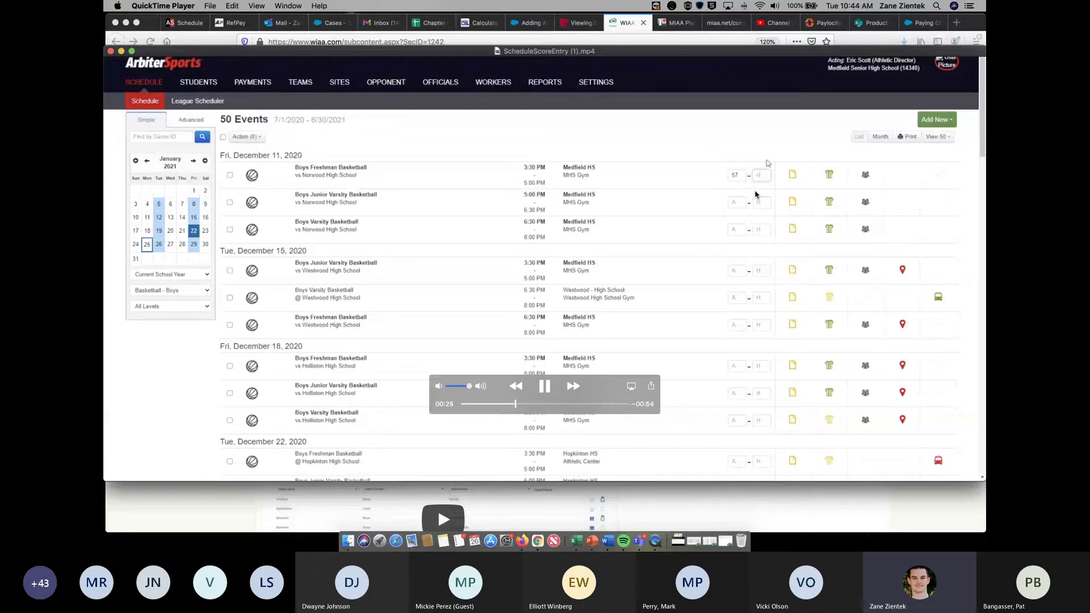
mouse_move(716, 238)
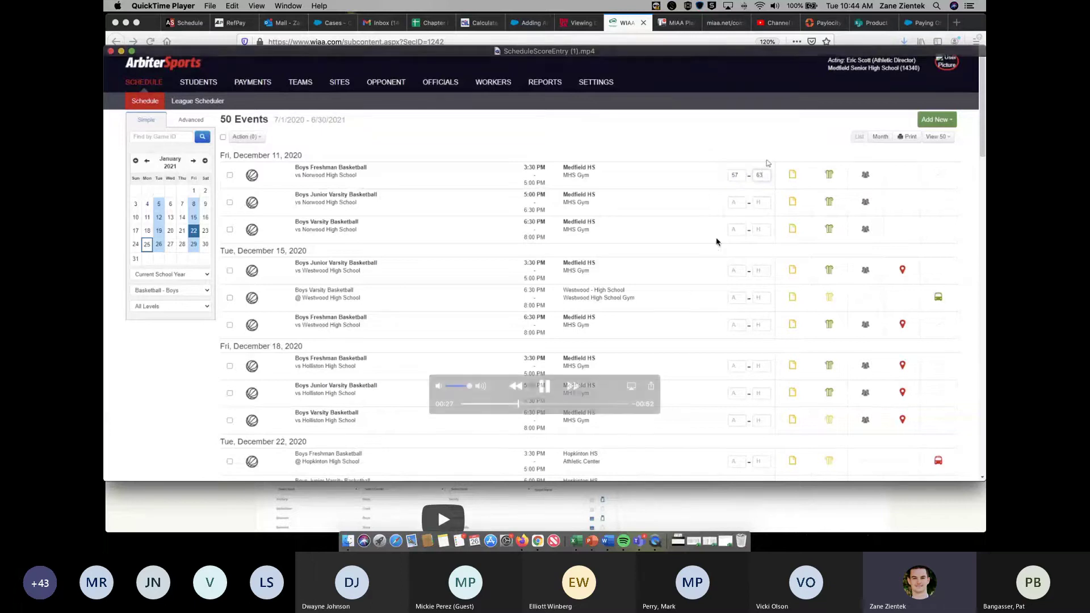
left_click(543, 387)
left_click(543, 386)
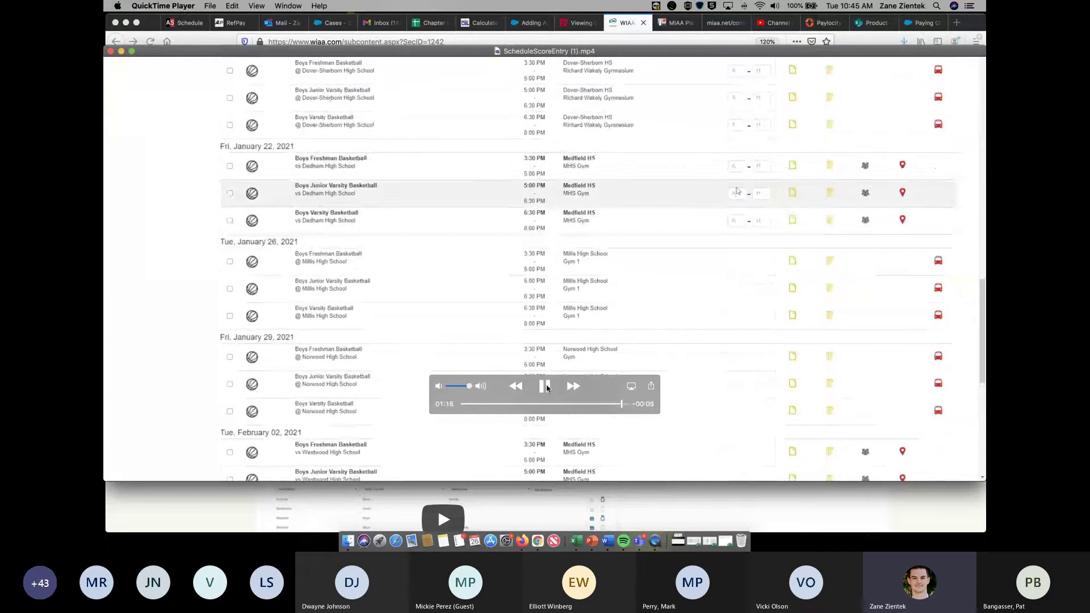
left_click(547, 388)
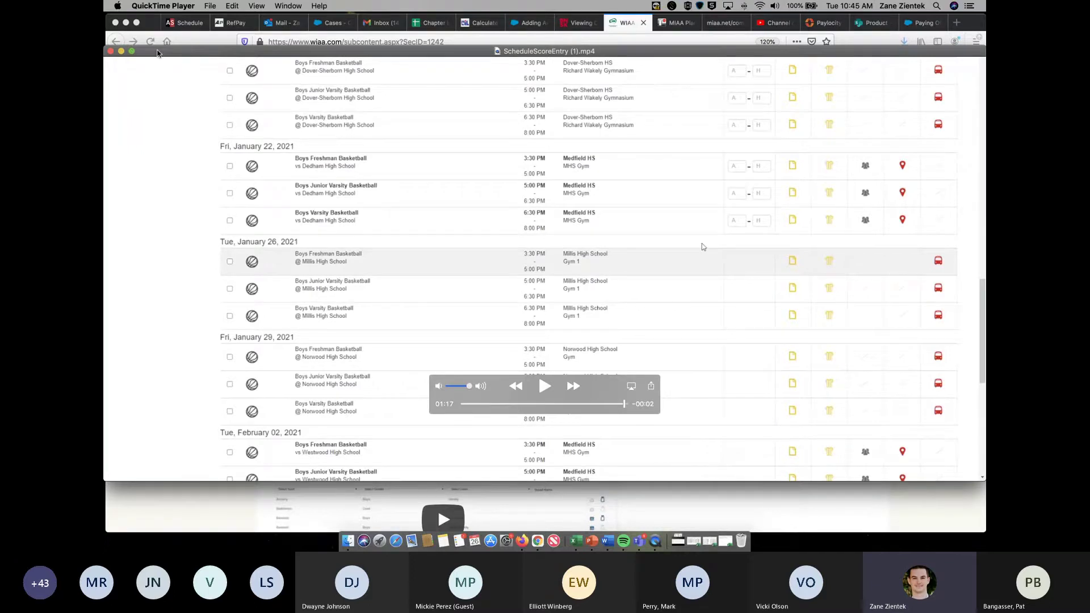
Step: Close the training video and switch to the ArbiterGame schedule page in Firefox
left_click_drag(158, 53, 160, 41)
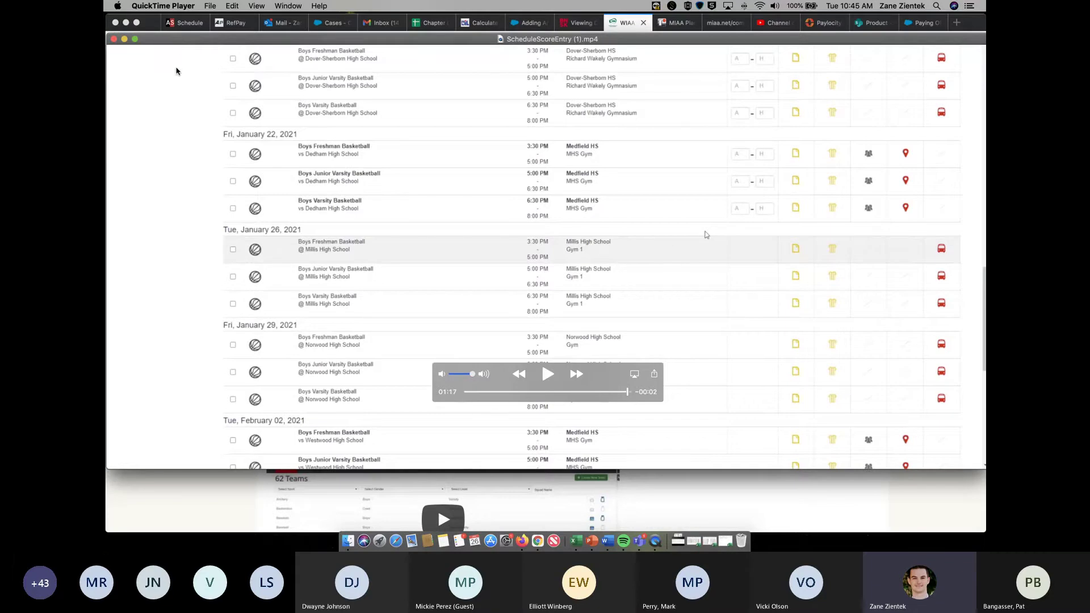
left_click(114, 39)
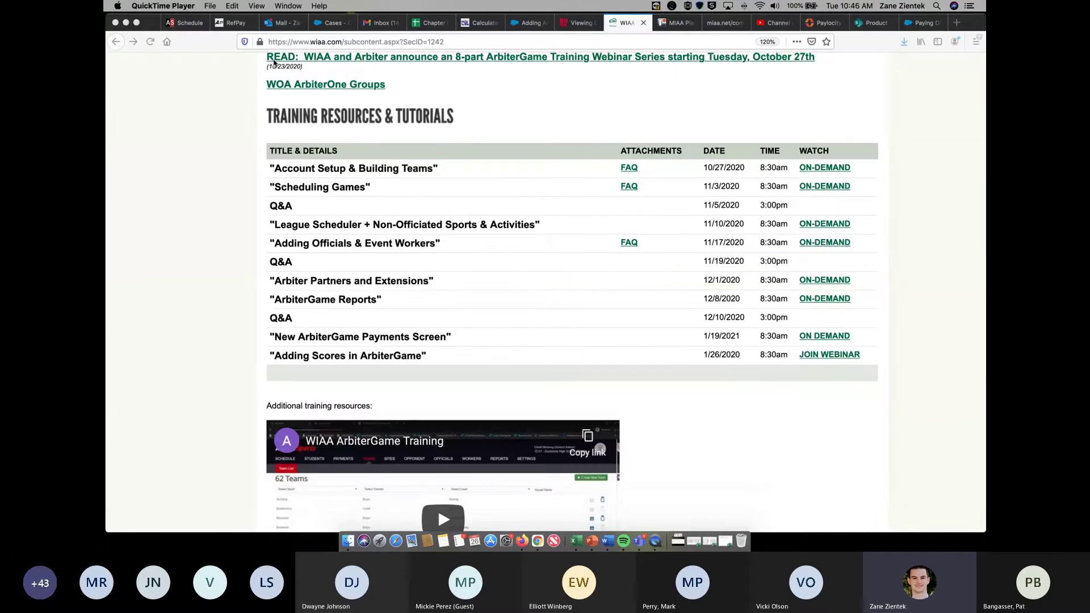
left_click(183, 23)
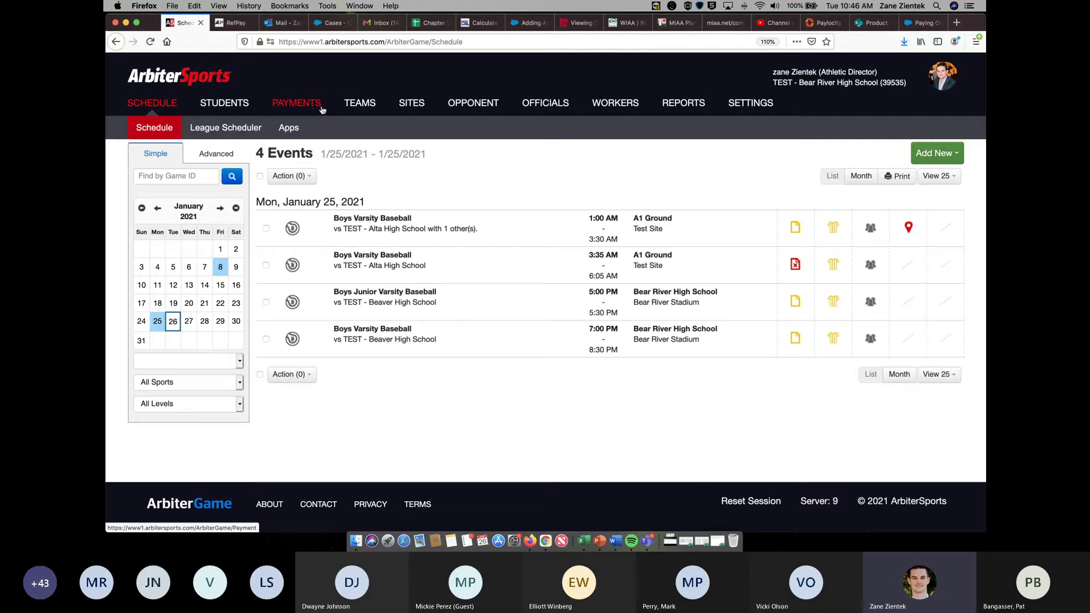
Step: Show how to search for opponents to subscribe to, with the radius set to 100 miles of the postal code, and close without subscribing
left_click(477, 111)
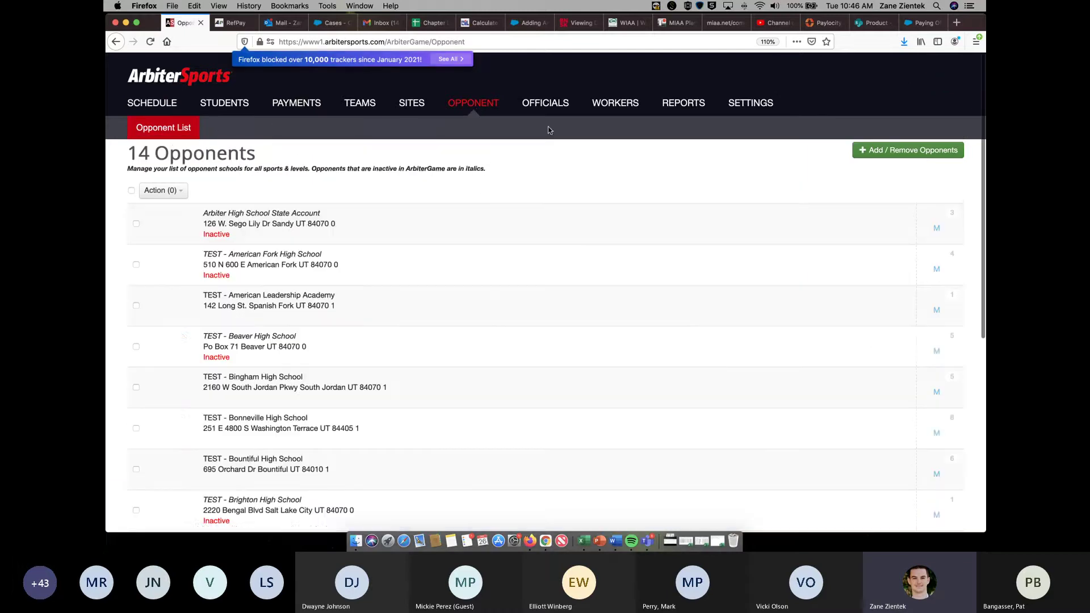
left_click(888, 151)
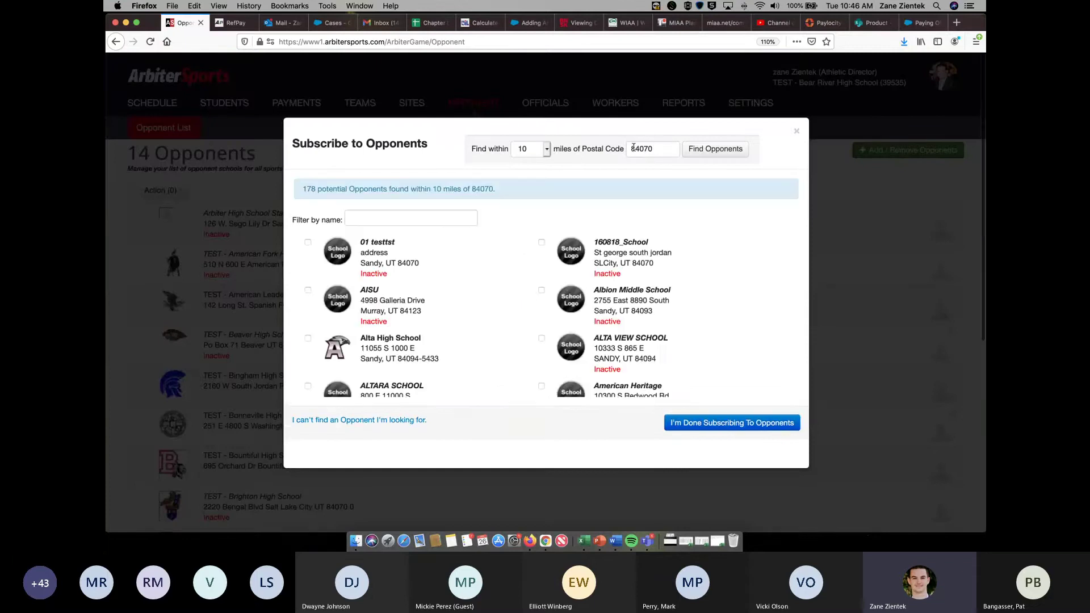
left_click(546, 149)
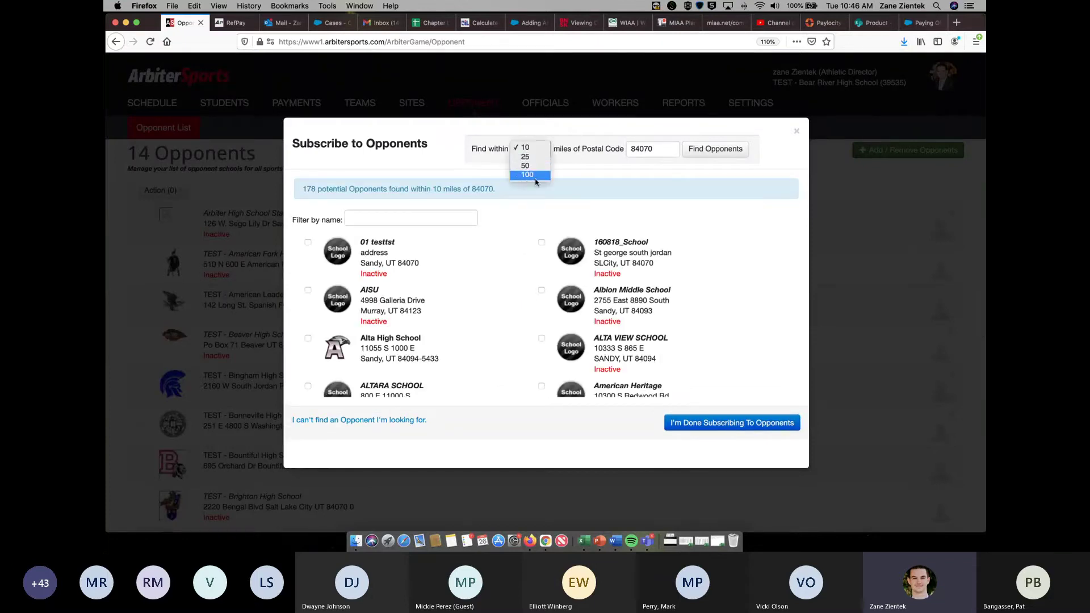
left_click(527, 174)
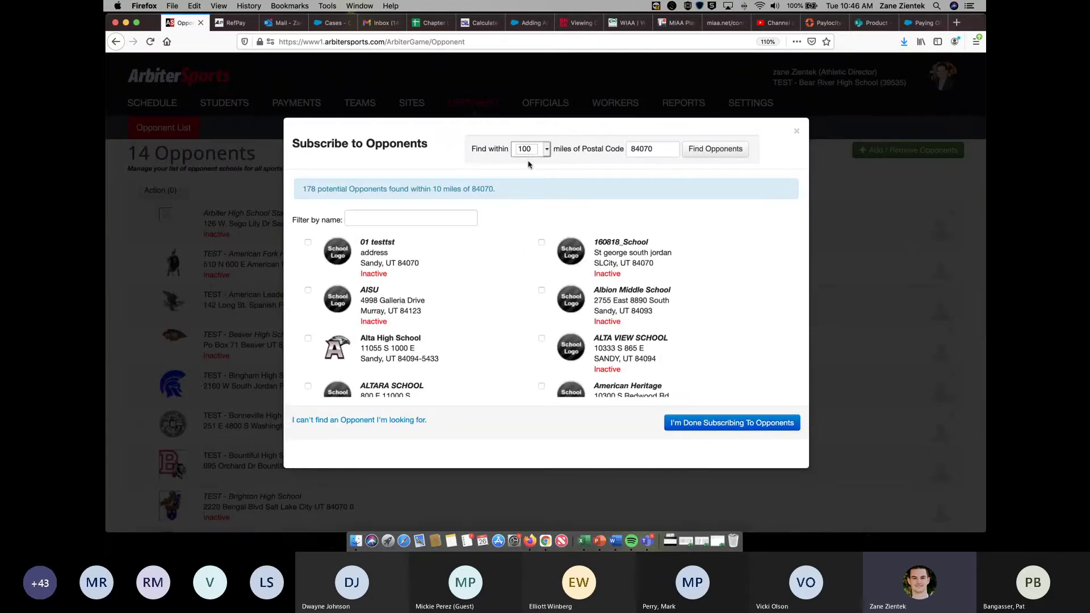
double_click(648, 148)
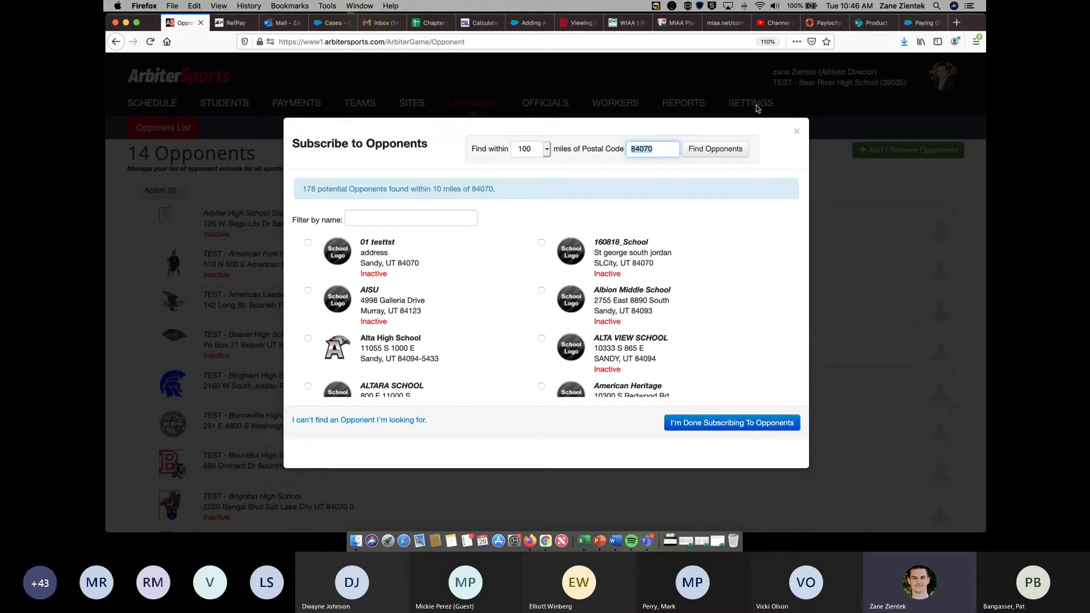
left_click(663, 151)
double_click(665, 149)
left_click_drag(660, 149, 625, 152)
left_click(797, 132)
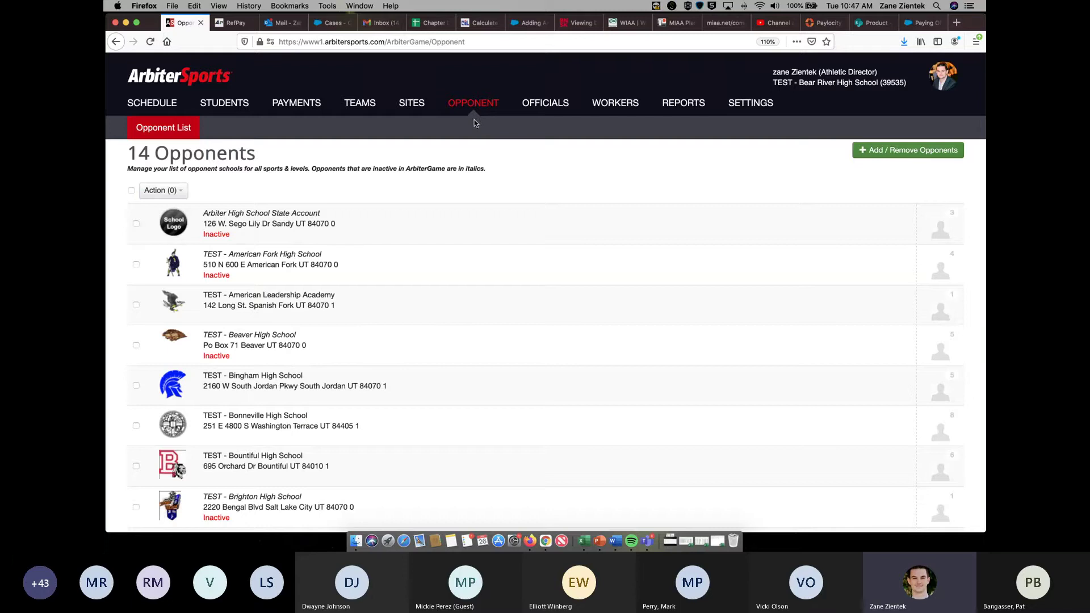
Step: Start creating a new team with sport Archery, level 7th and gender Boys
left_click(360, 105)
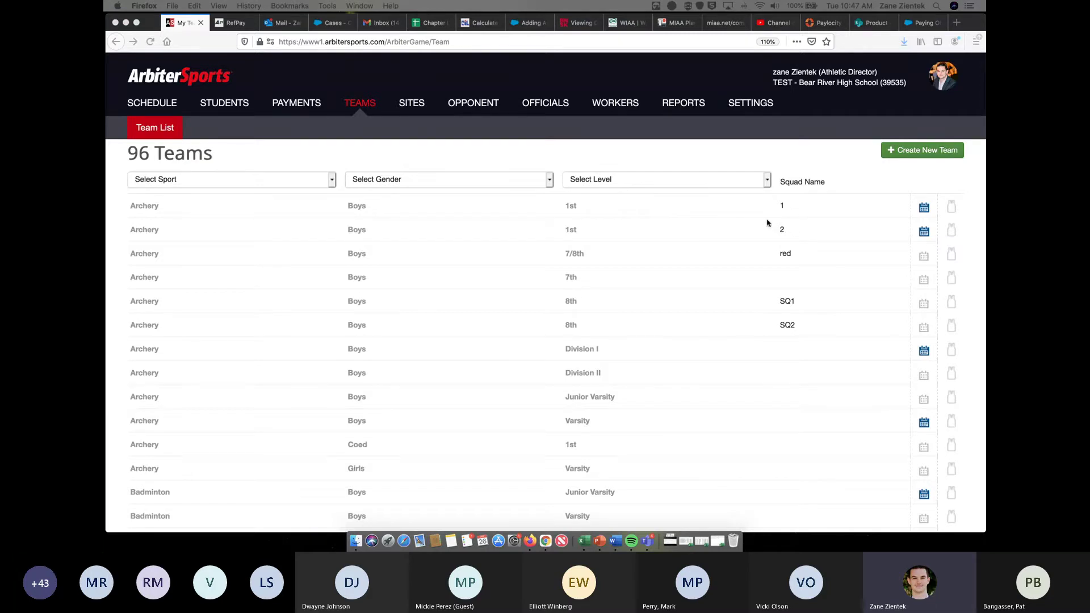
scroll(764, 211, "down", 2)
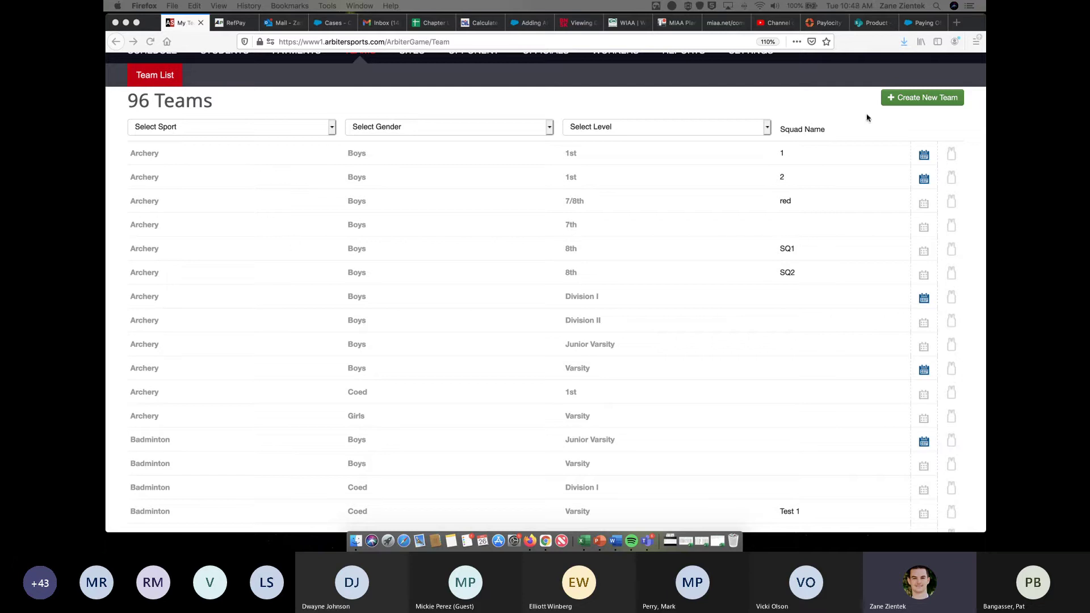
left_click(895, 103)
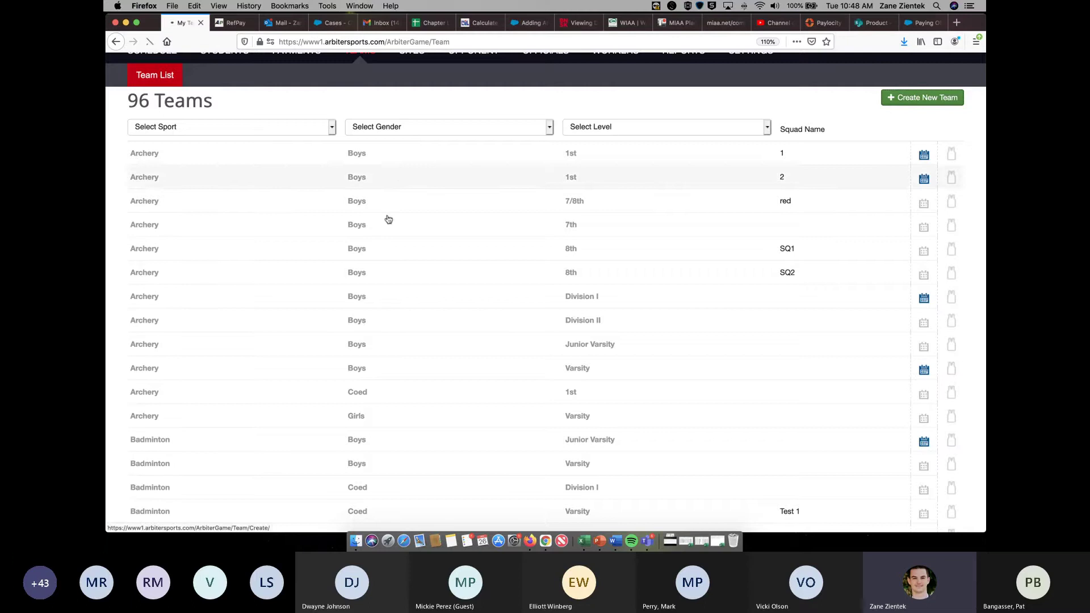
left_click(299, 207)
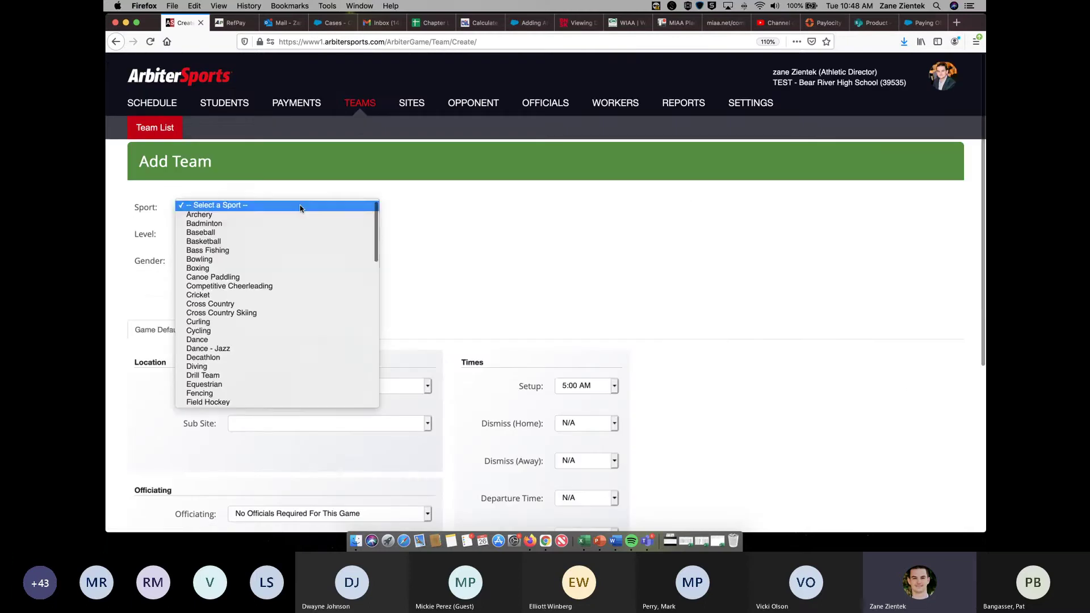
left_click(286, 215)
left_click(275, 232)
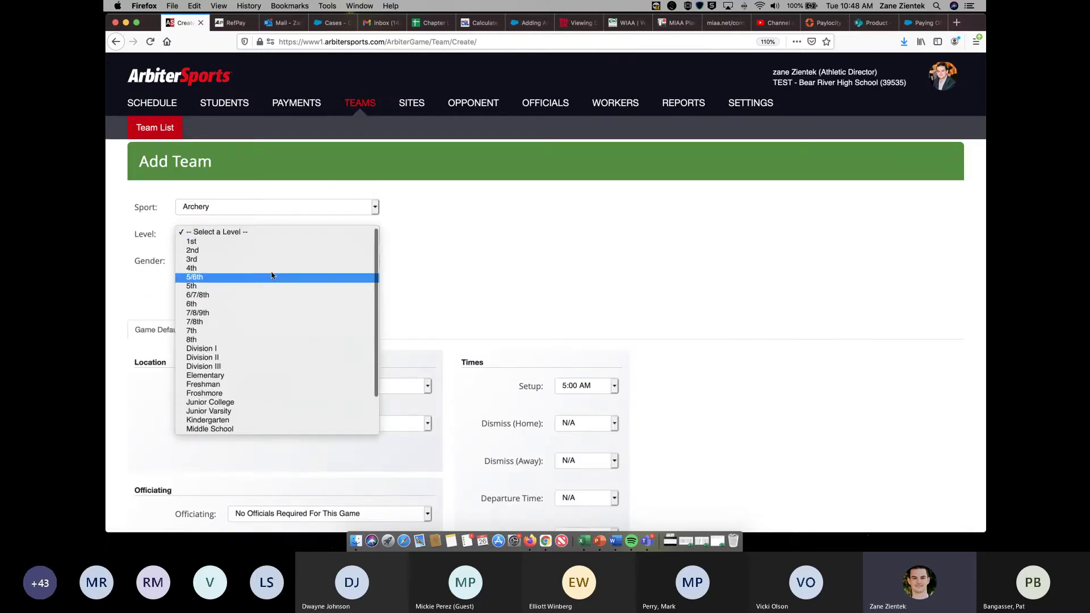
left_click(263, 331)
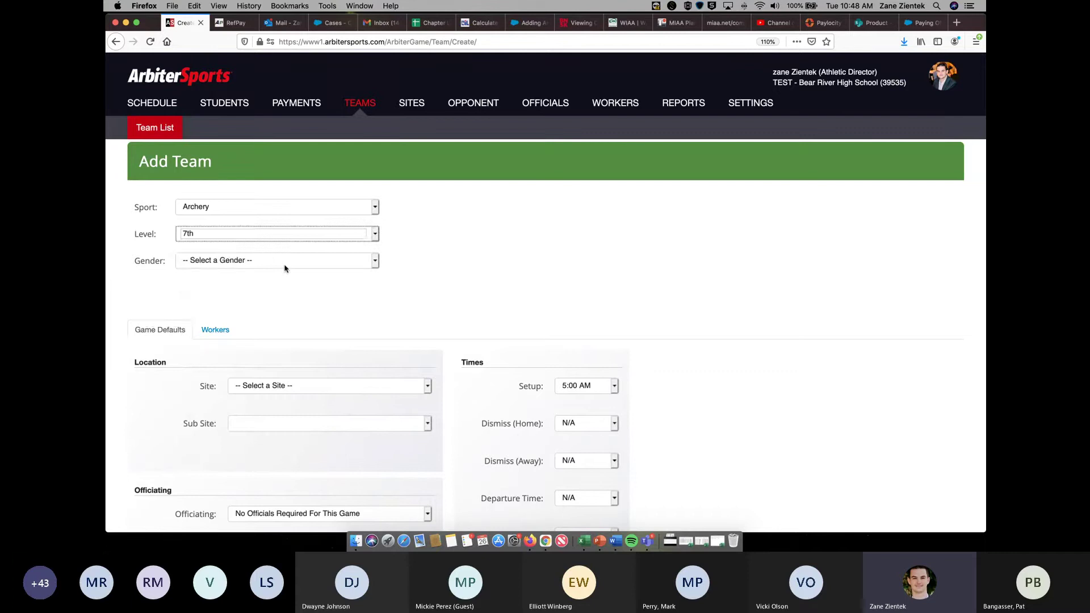
left_click(284, 263)
left_click(285, 269)
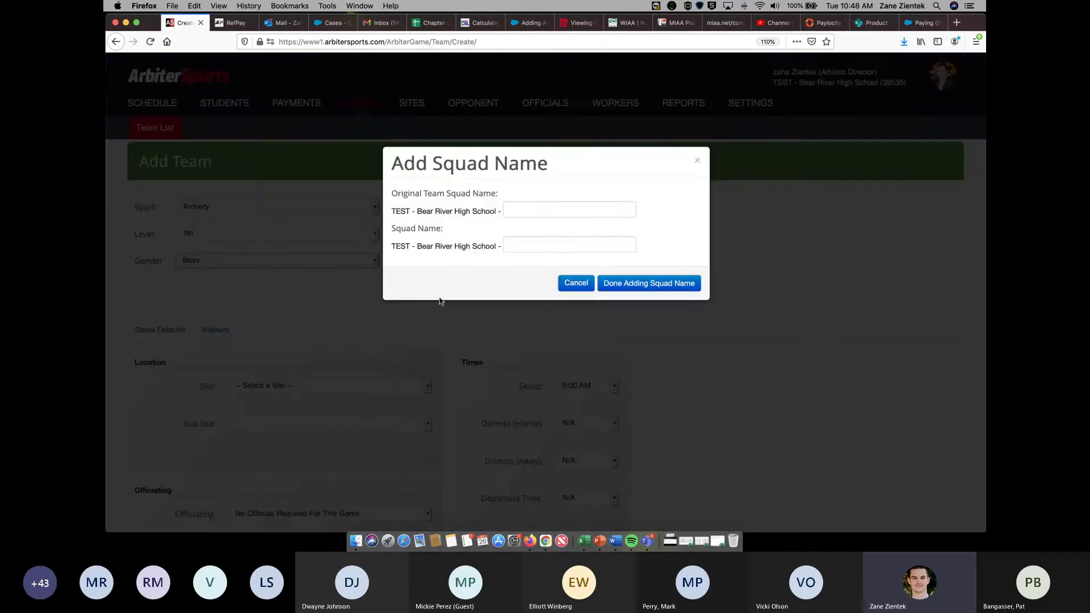
Step: Name the original team's squad "C Team" and the new squad "D Team"
left_click(567, 208)
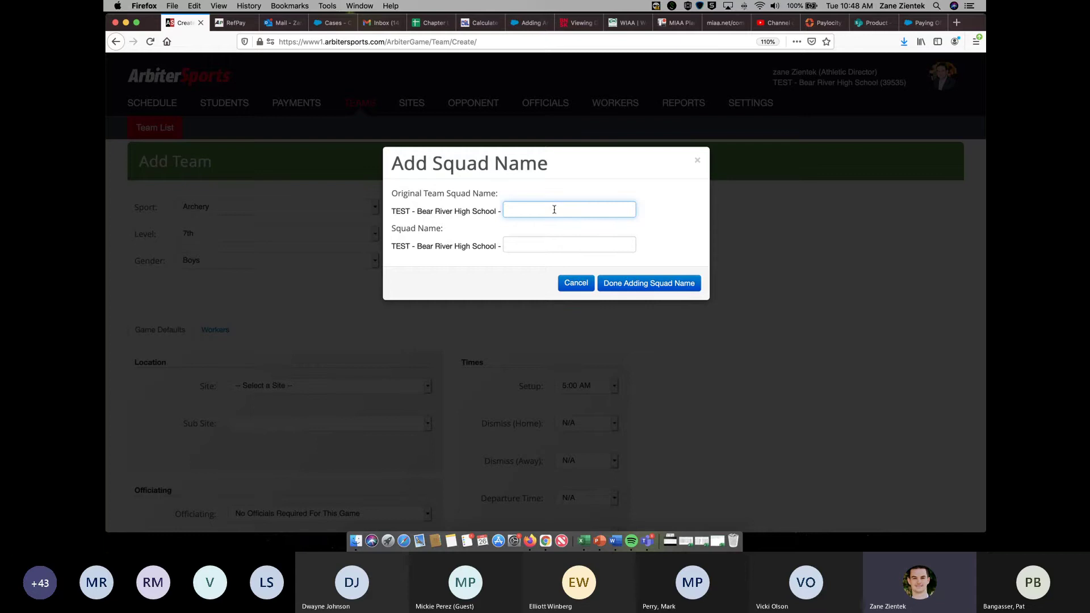
type("A")
key("BackSpace")
type("C Team")
left_click(530, 250)
type("D Team")
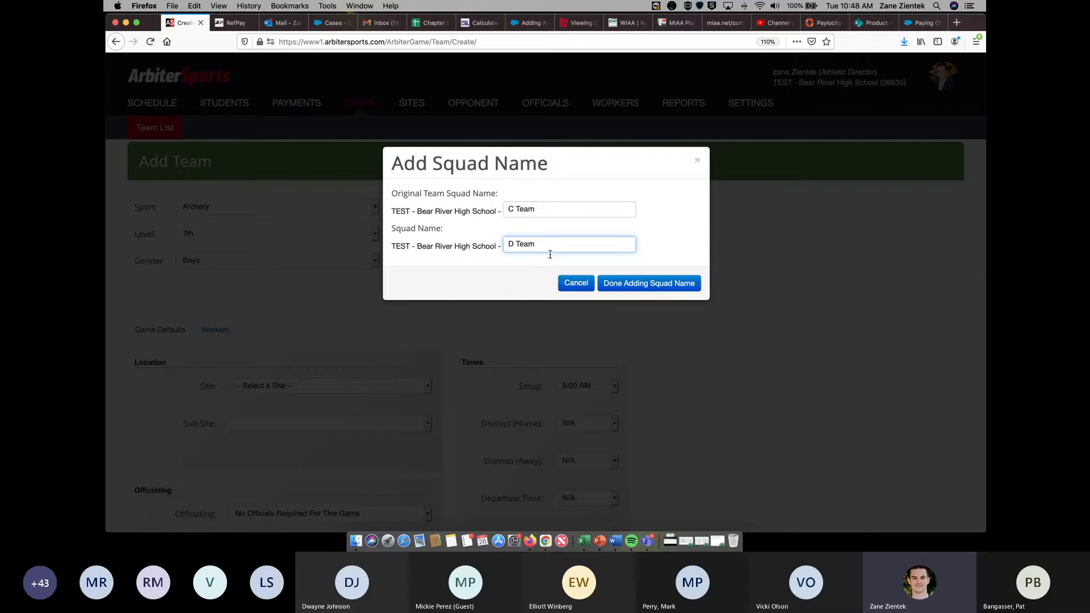
left_click(635, 284)
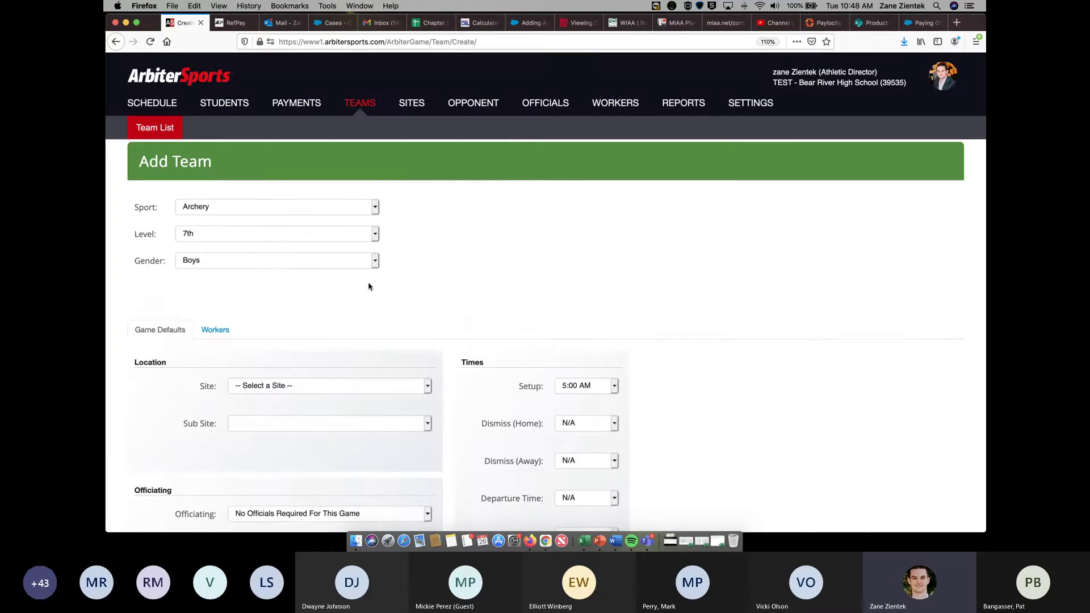
Step: Set the team's default location to site American Fork High School with sub site Baseball Field
scroll(363, 295, "down", 3)
left_click(343, 281)
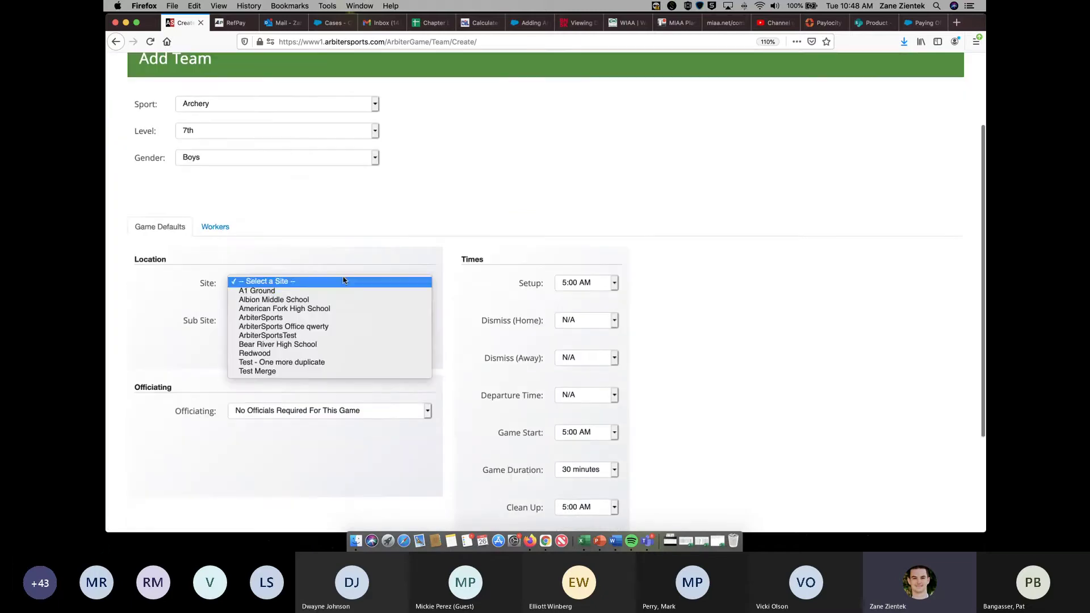
left_click(342, 309)
left_click(337, 319)
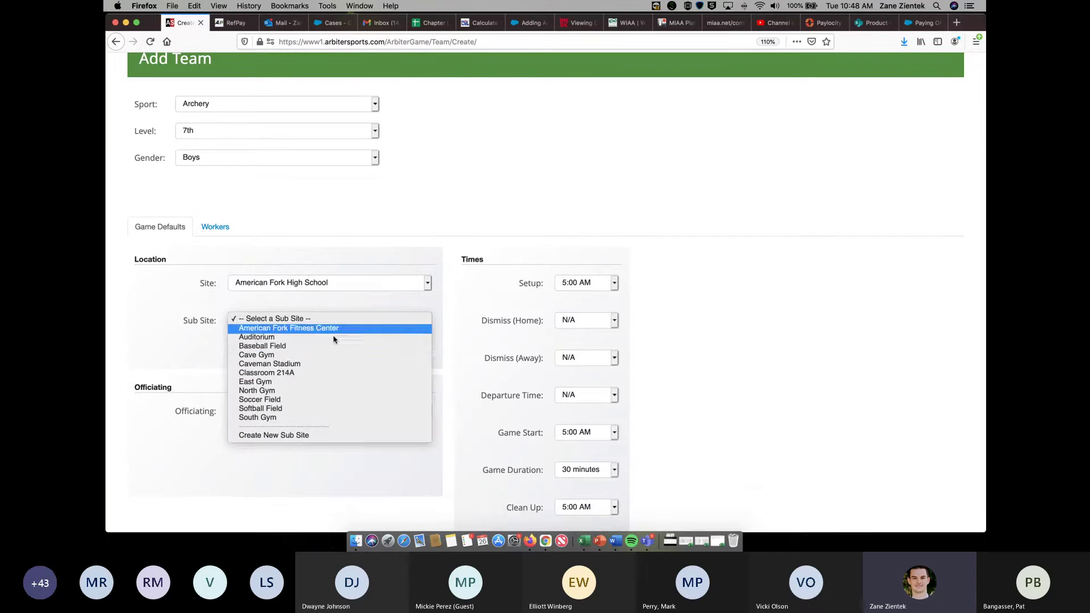
left_click(341, 346)
Step: Set the default clean-up time to 6:25 AM and create the team
scroll(394, 354, "down", 4)
left_click(596, 376)
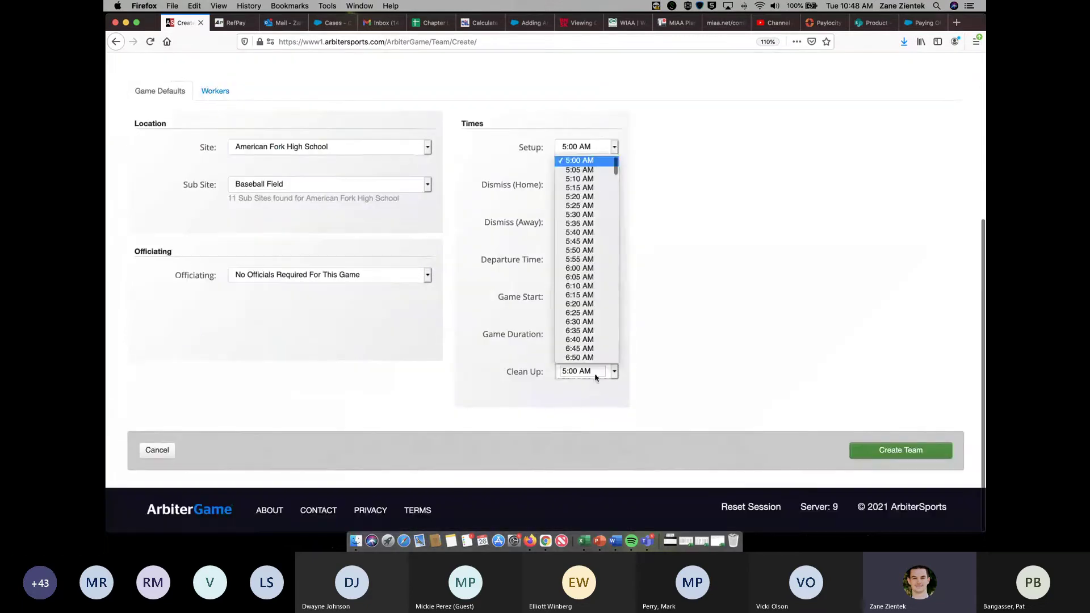
left_click(585, 313)
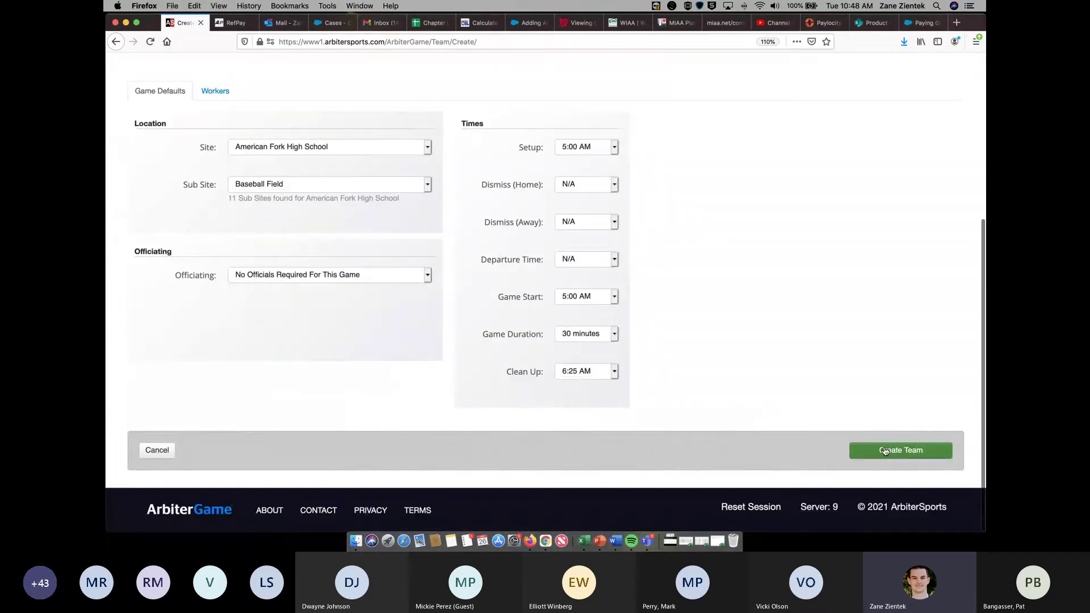
left_click(885, 451)
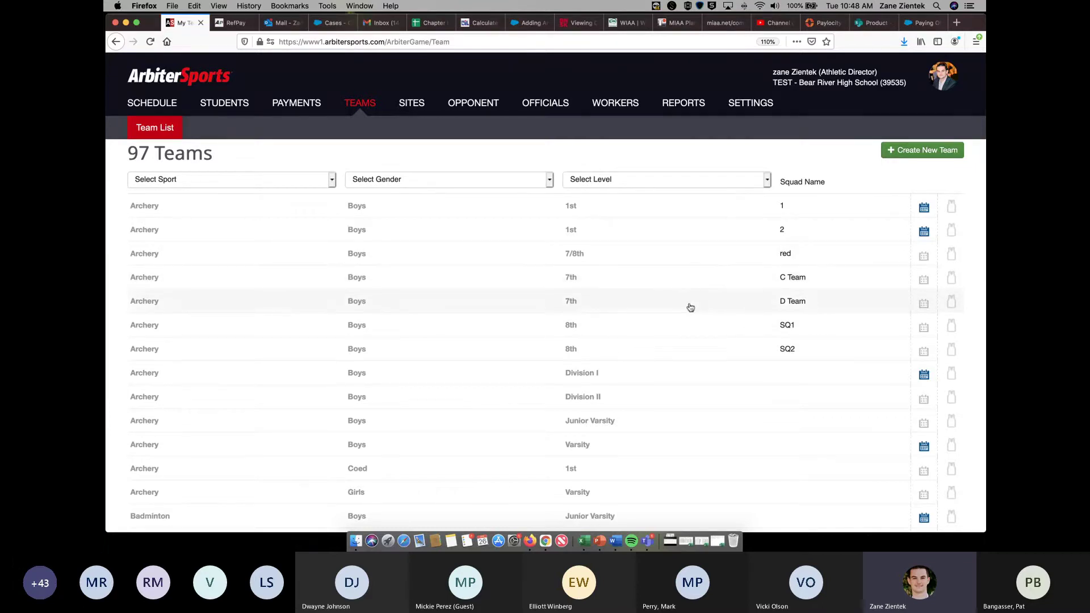
Step: Delete the Archery Boys 7th team with squad name "D Team" and confirm the deletion
left_click(403, 305)
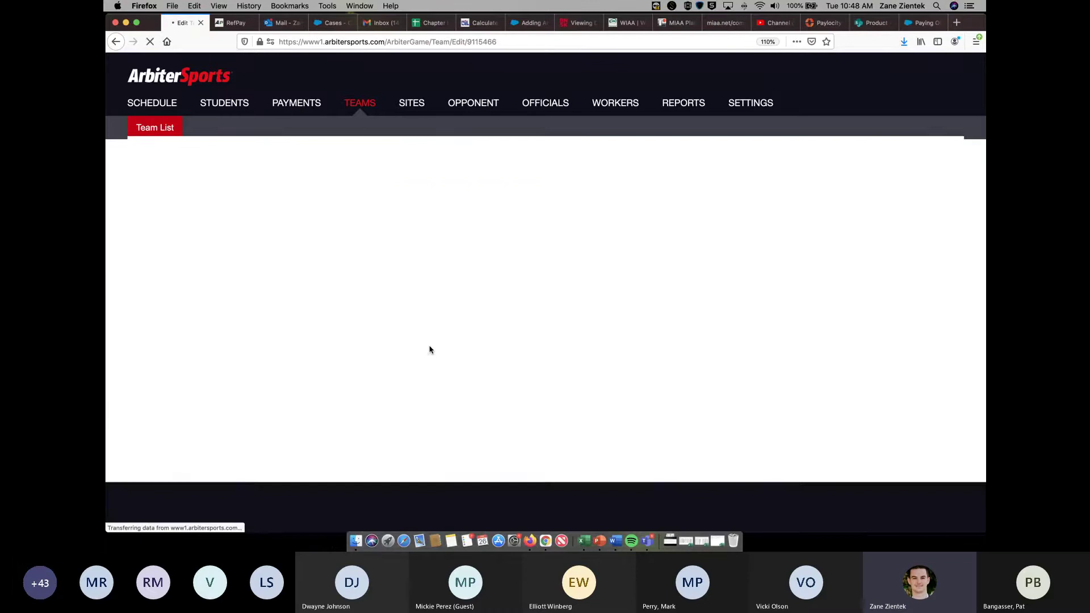
scroll(659, 336, "down", 7)
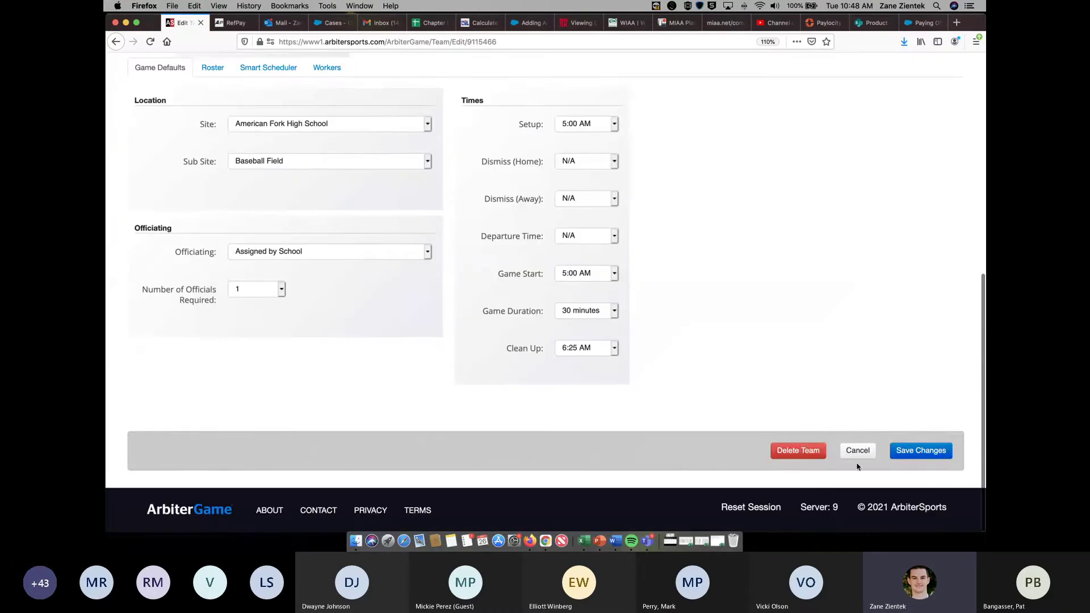
left_click(806, 451)
left_click(670, 238)
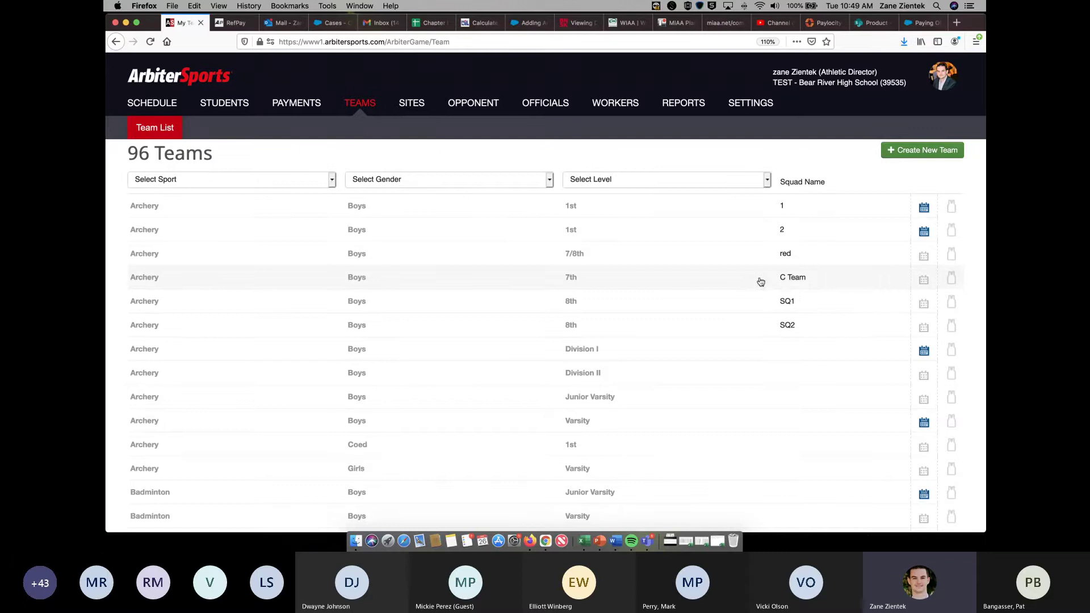
Step: Clear the squad name of the Archery Boys 7th "C Team"
left_click(441, 285)
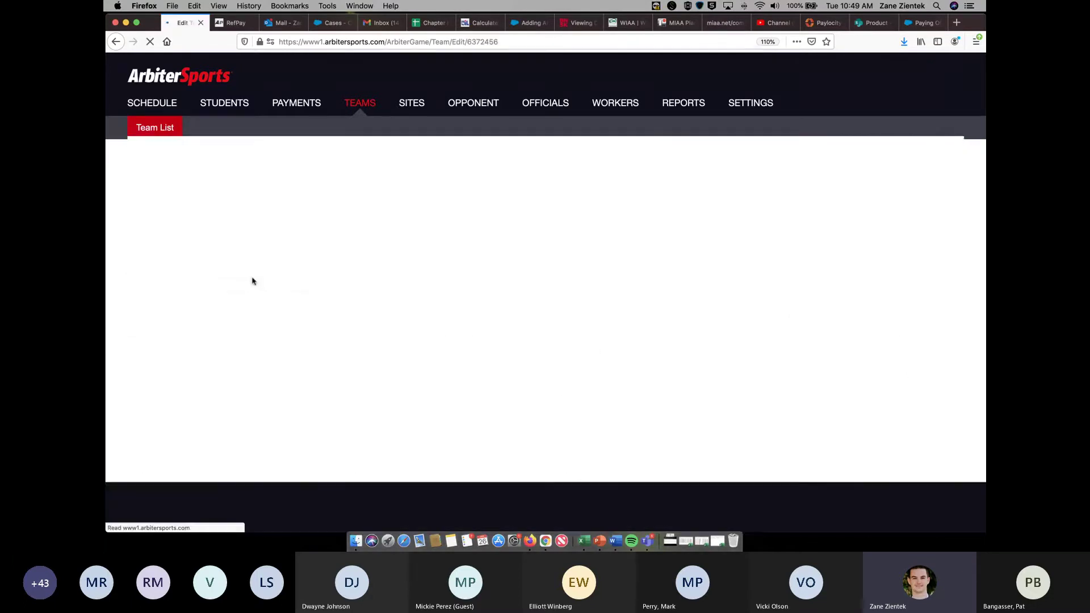
scroll(312, 263, "down", 5)
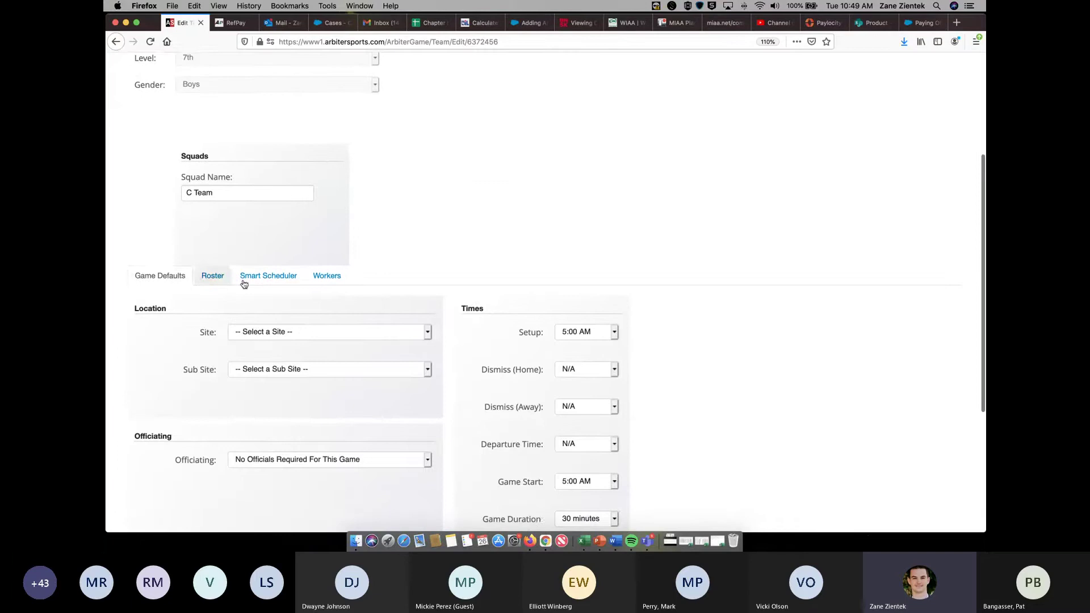
left_click_drag(266, 192, 183, 196)
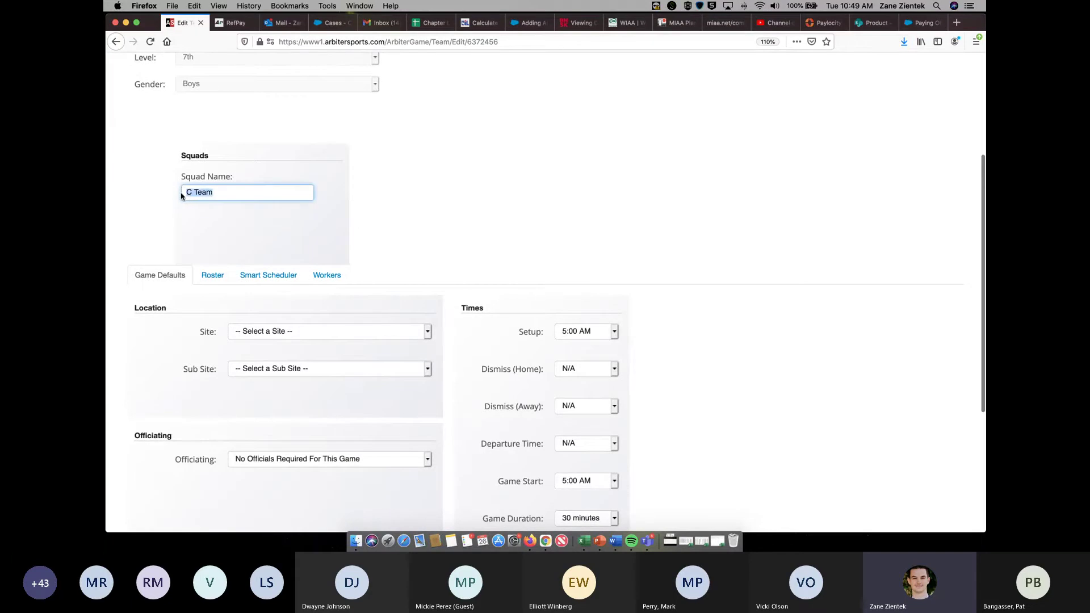
key("BackSpace")
scroll(497, 200, "down", 2)
Step: Set the Archery Boys 7th team's default location to site American Fork High School with sub site Baseball Field
left_click(384, 293)
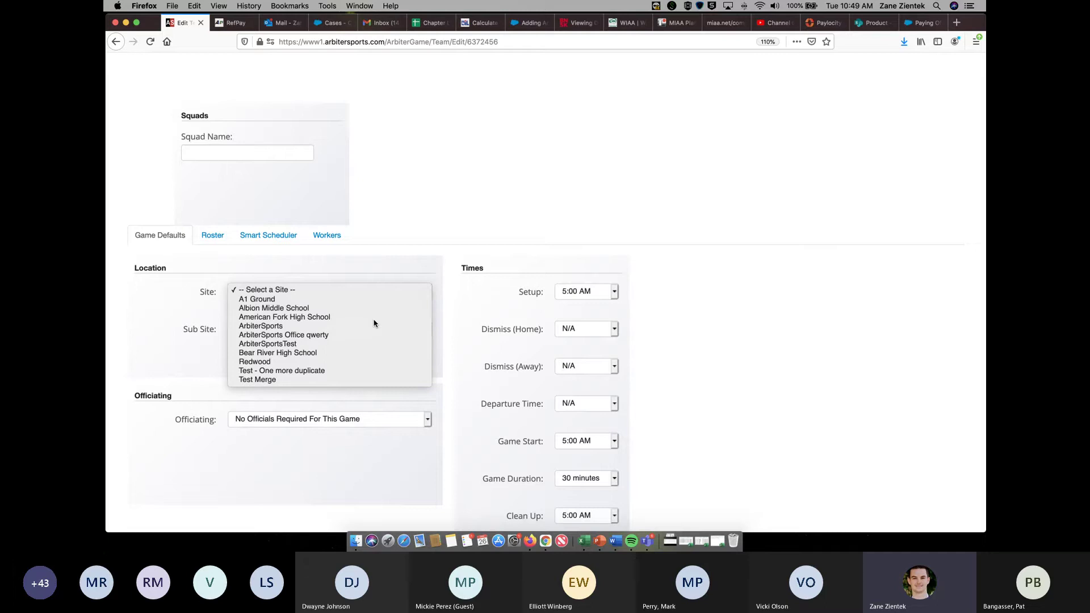
left_click(369, 317)
left_click(348, 328)
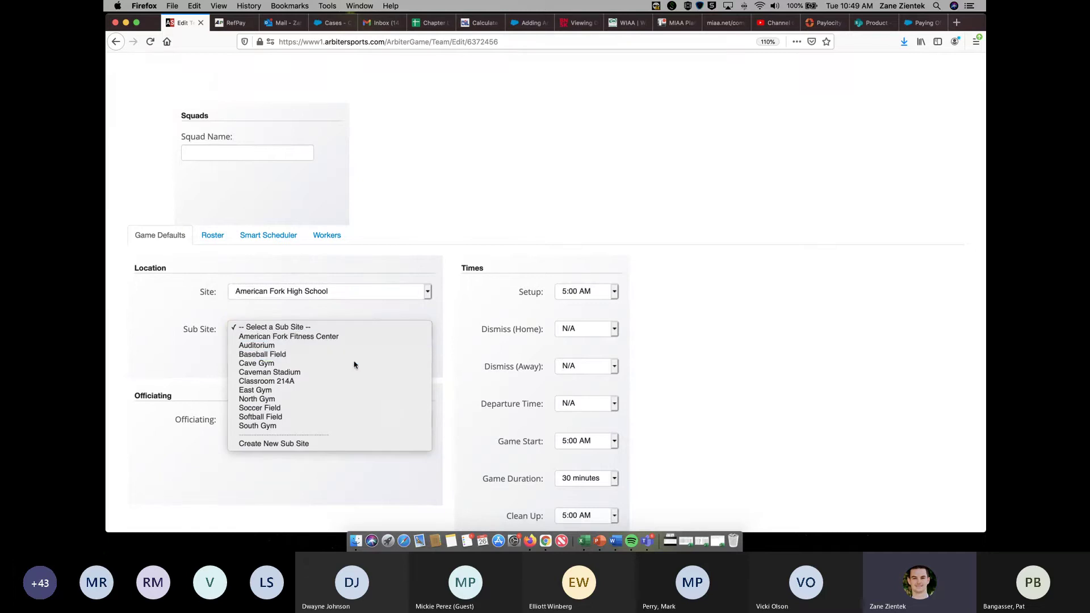
left_click(352, 355)
Step: Set the team's default clean-up time to 5:50 AM and save the changes
scroll(406, 369, "down", 5)
left_click(579, 348)
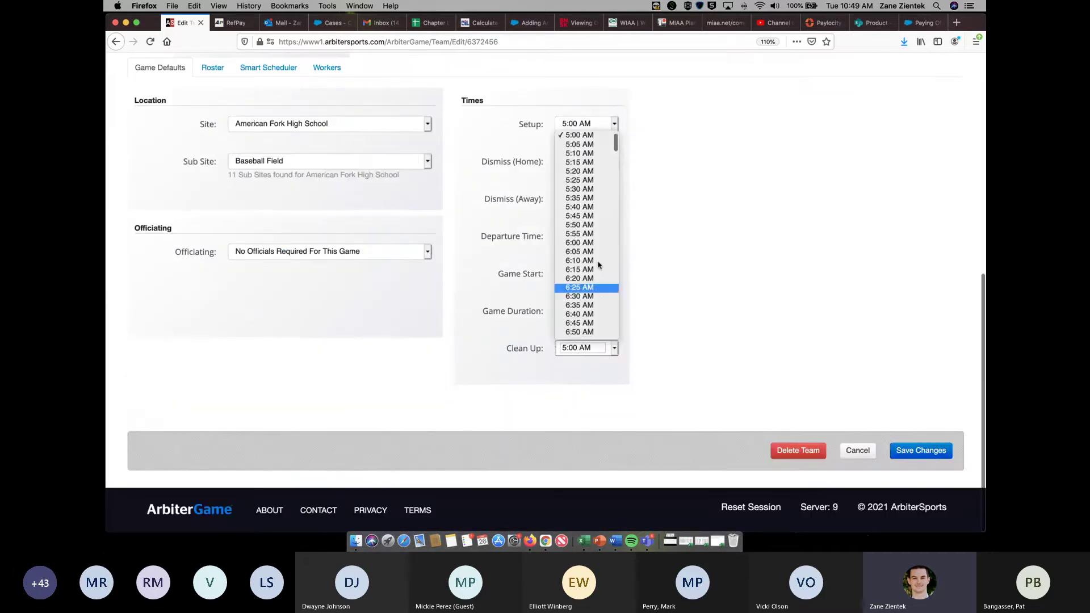
left_click(595, 227)
left_click(930, 453)
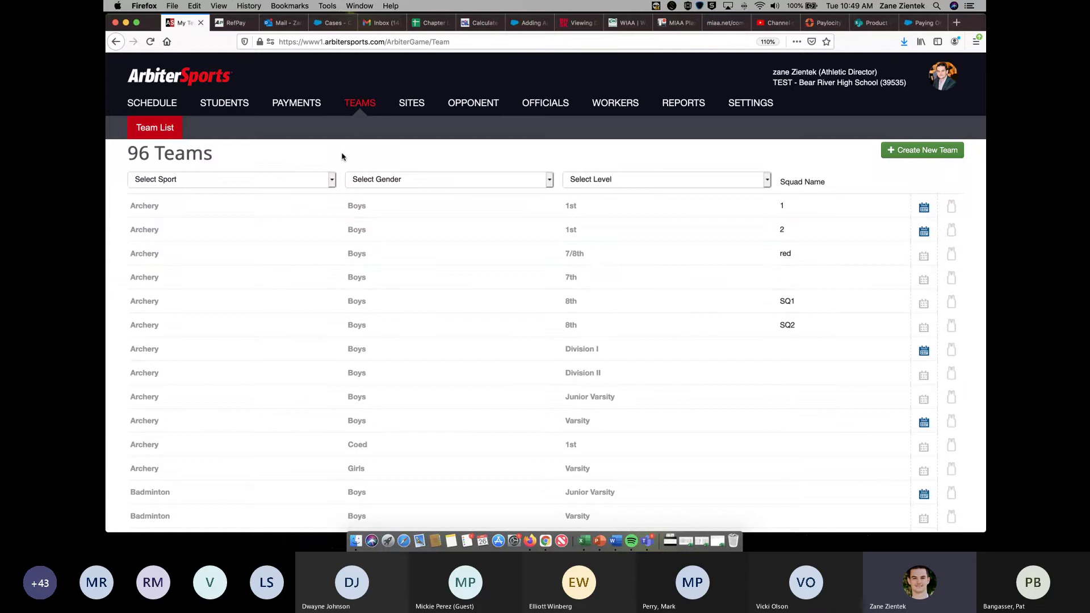
Step: Open the schedule's Import Games page to view the template download and file upload options
left_click(163, 107)
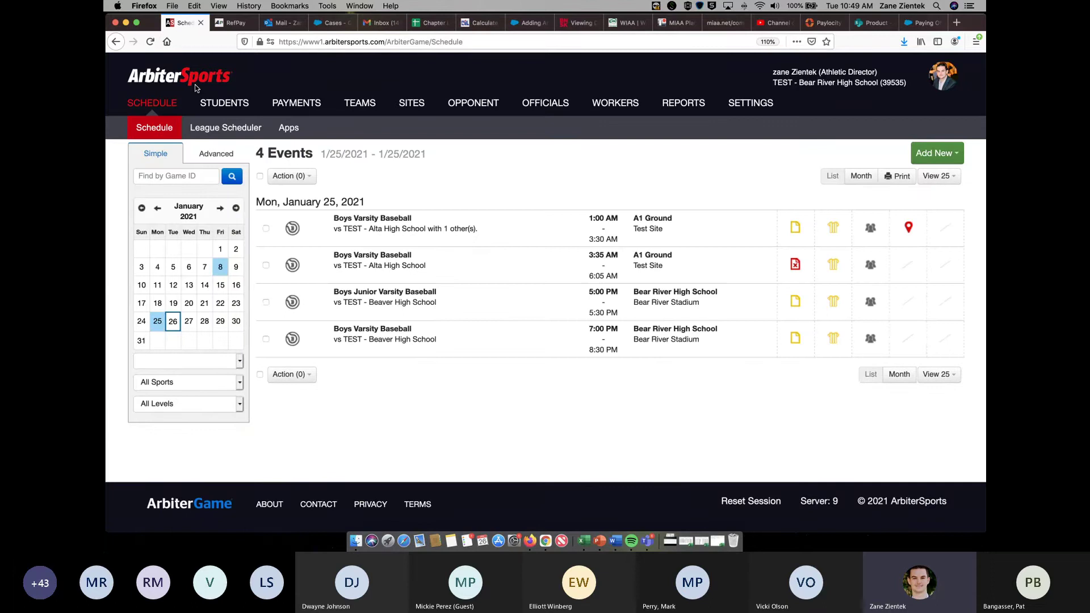
left_click(957, 154)
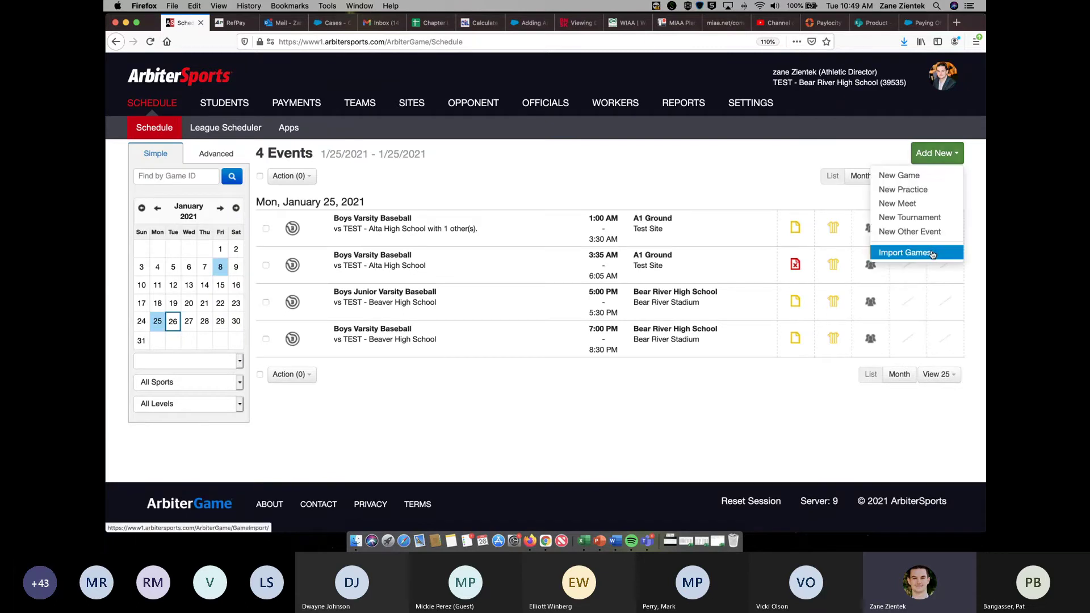
left_click(929, 253)
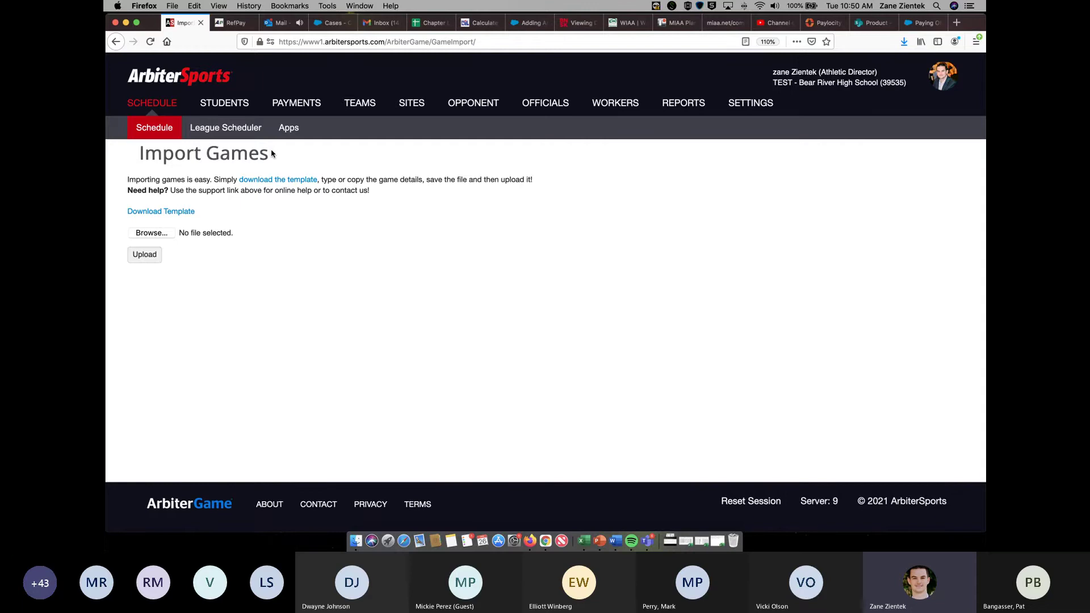
Step: Return to the schedule and look over the types of new events that can be added
left_click(162, 104)
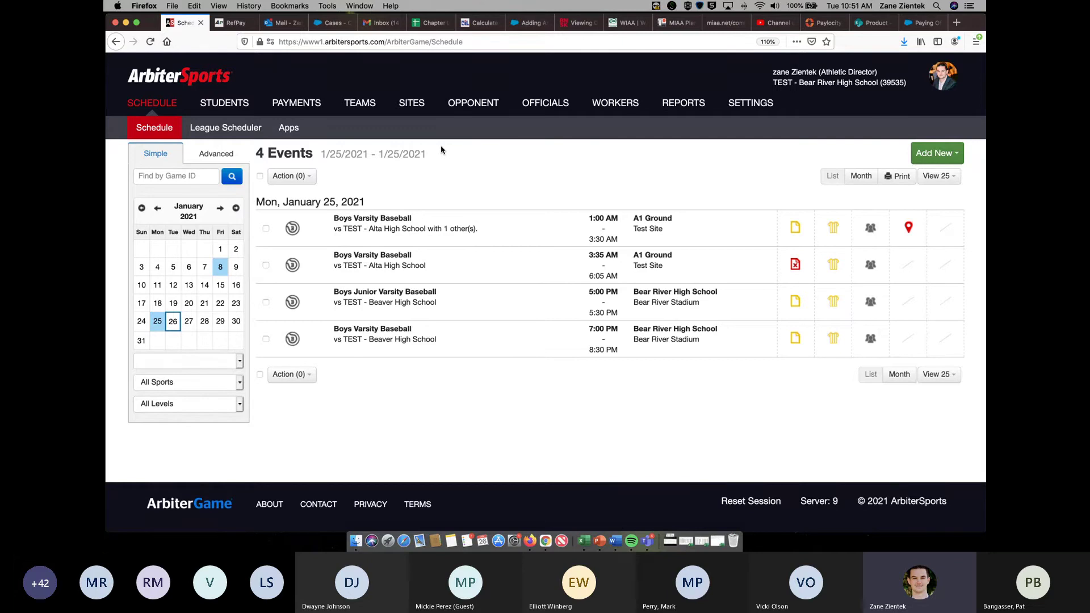
left_click(954, 154)
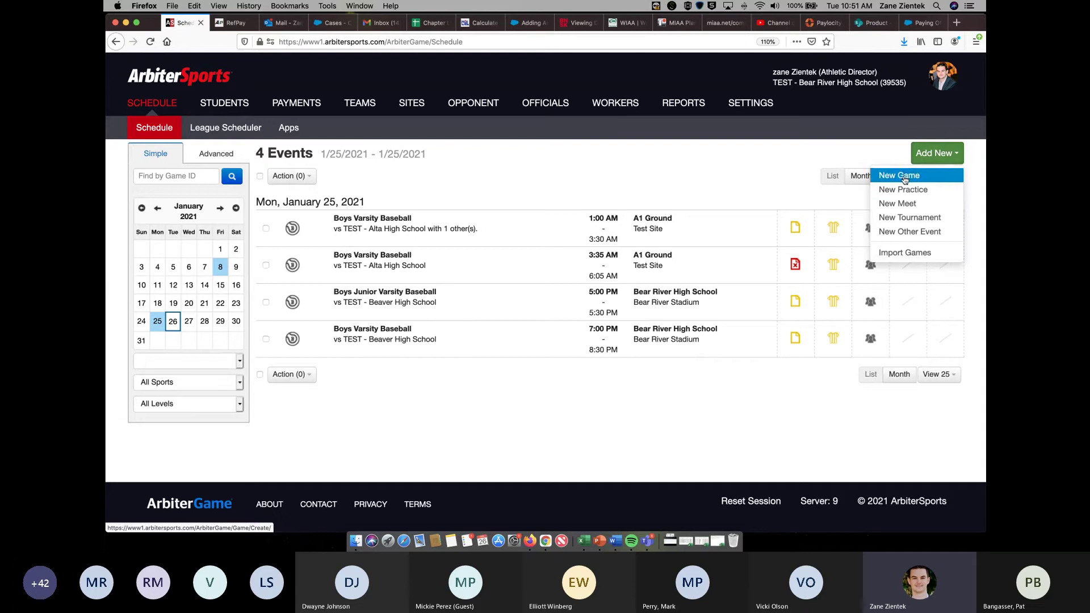
left_click(440, 145)
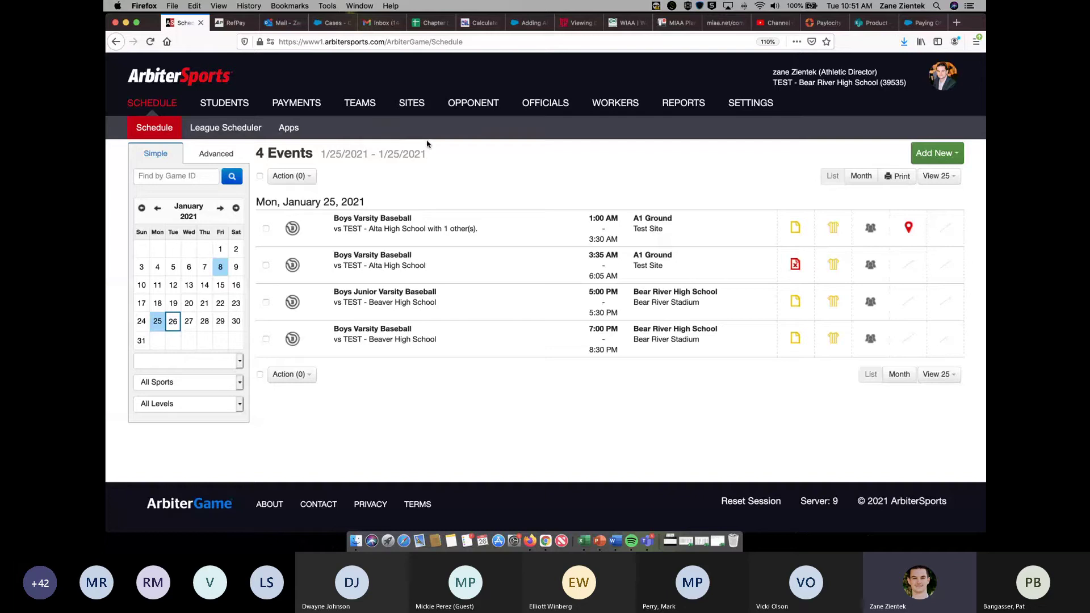
Step: Start a new league schedule for Archery, Boys 7th, with 3:00 AM as the time if there is no team default
left_click(234, 131)
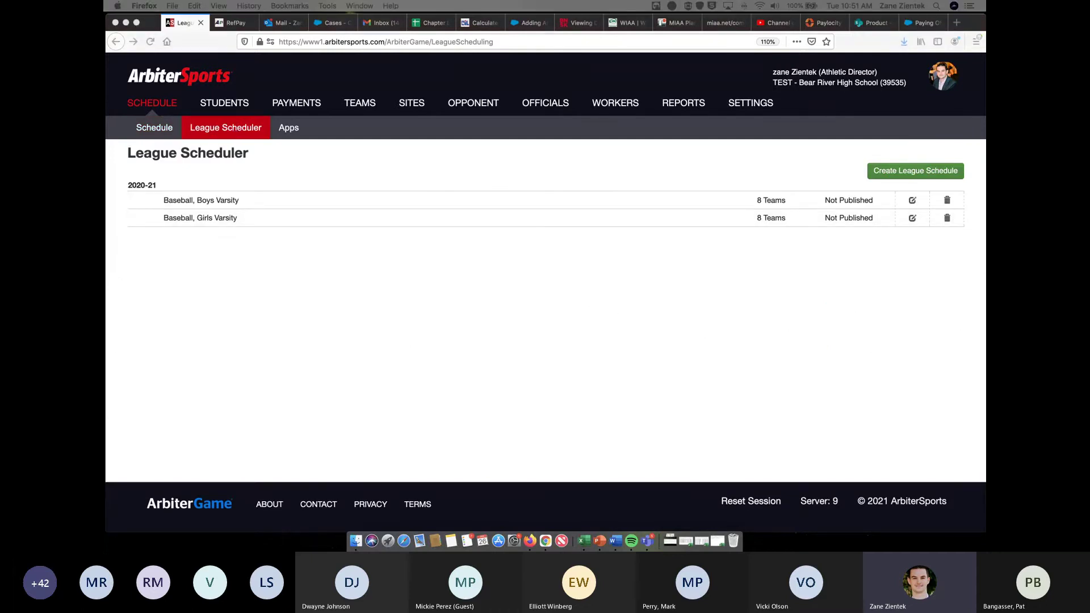
left_click(898, 171)
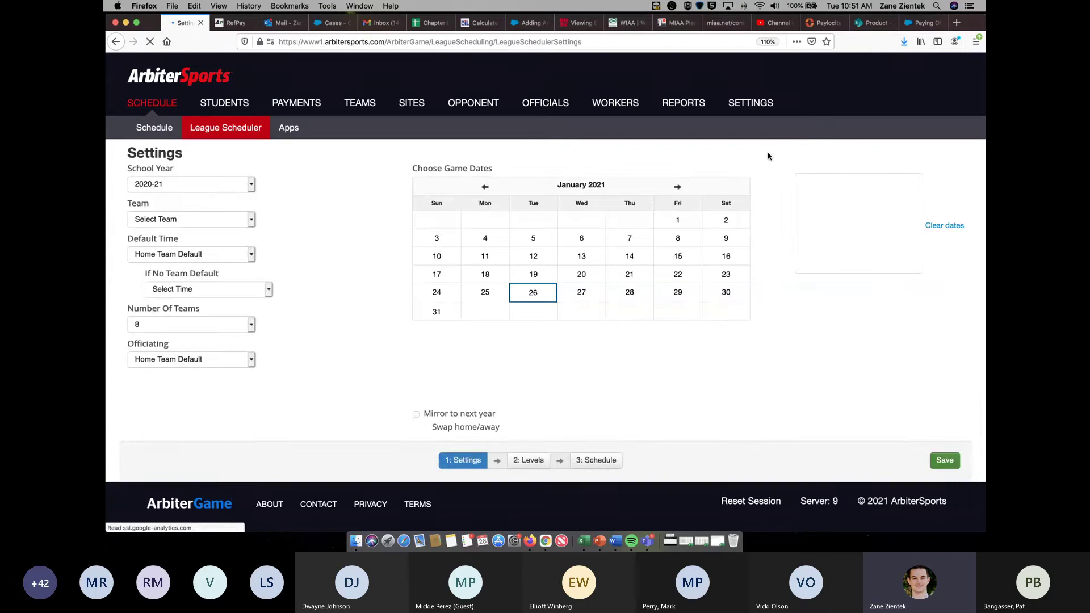
left_click(239, 221)
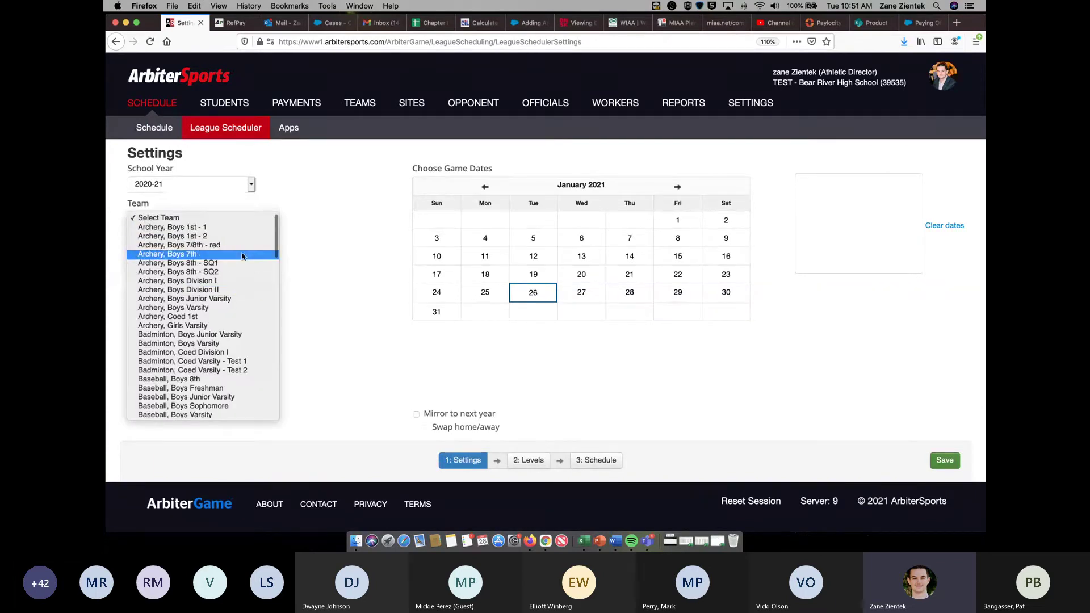
left_click(244, 253)
left_click(240, 291)
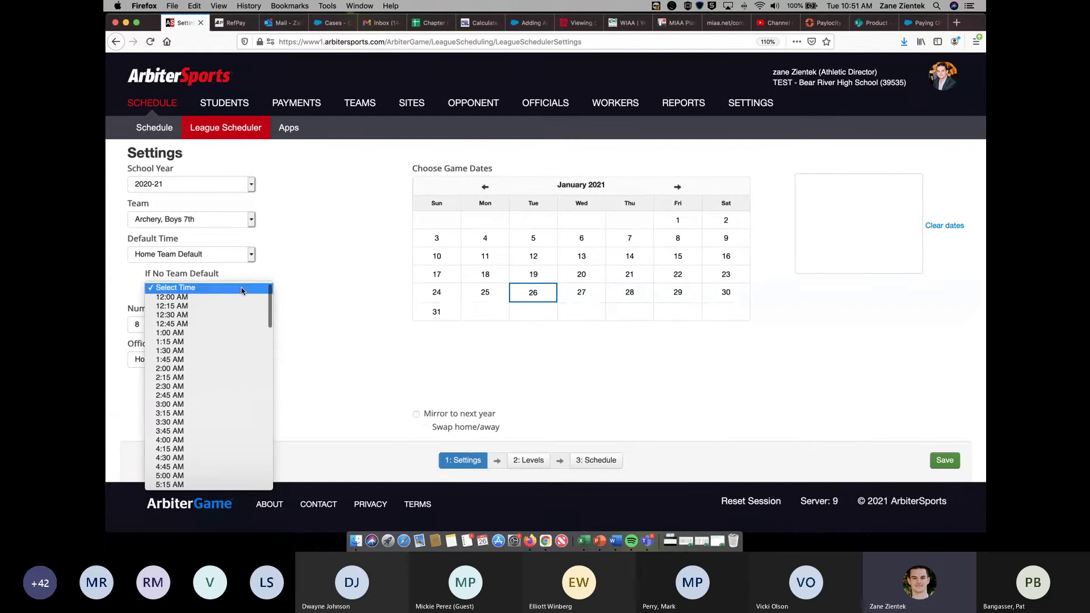
left_click(236, 407)
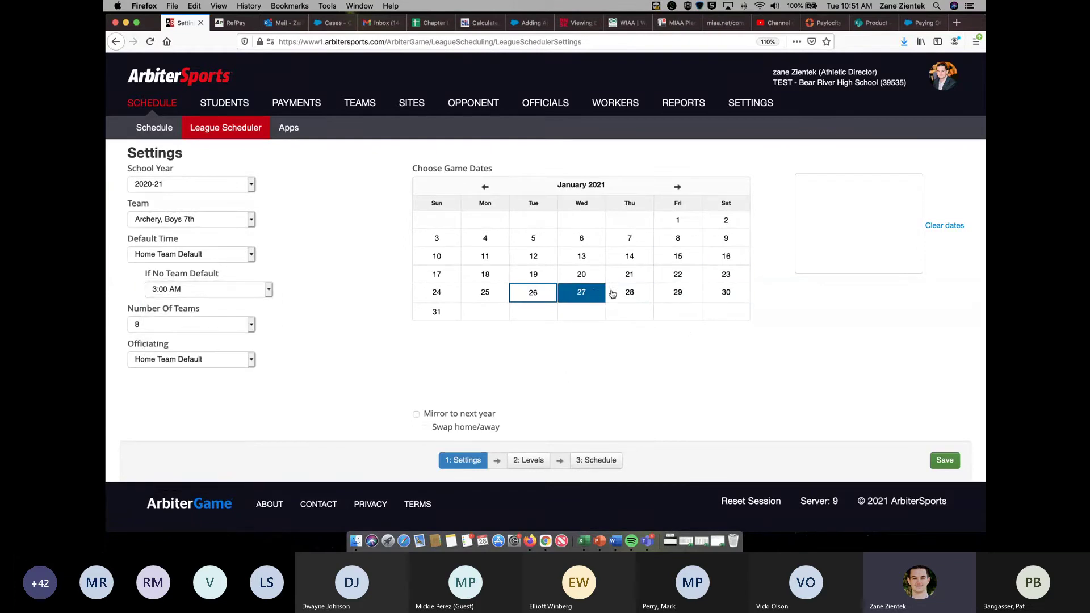
Step: Choose January 28, 29 and 30, 2021 as the league game dates and save the schedule settings
left_click(630, 292)
left_click(689, 293)
left_click(726, 293)
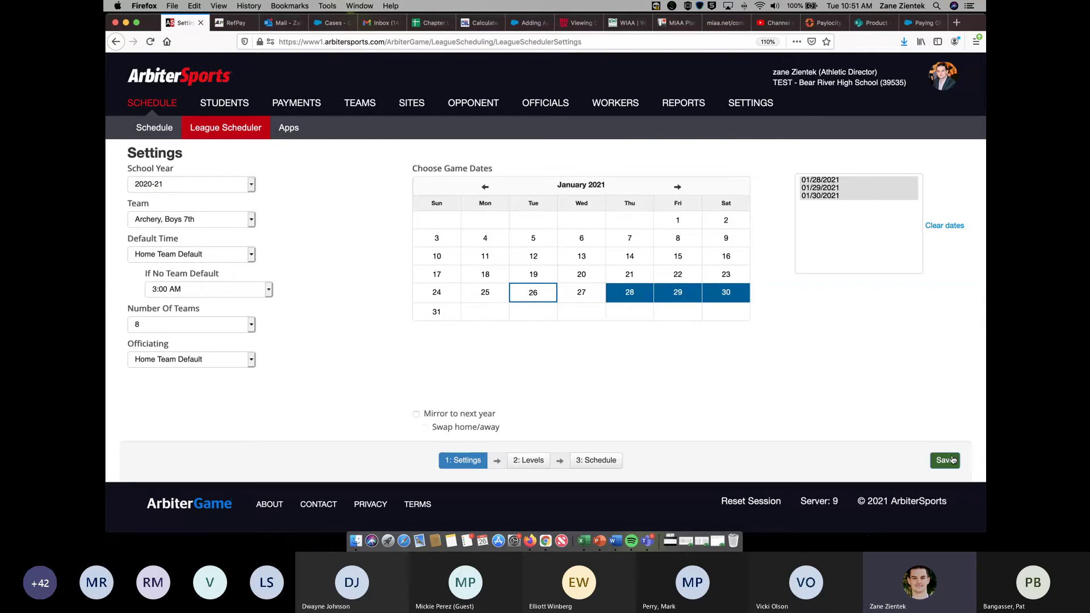
left_click(945, 461)
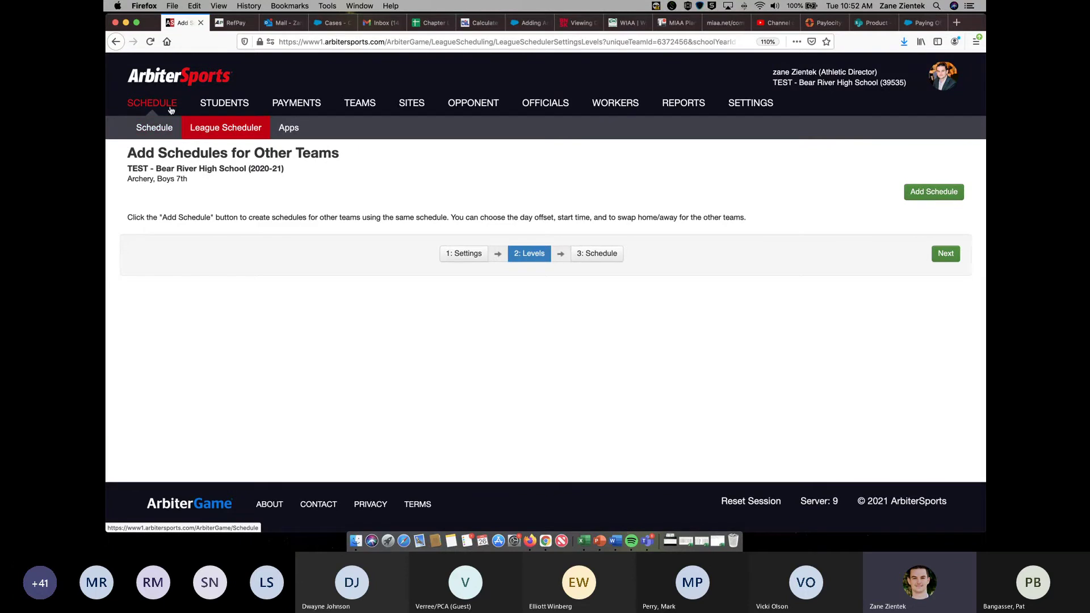
Step: Leave the league scheduler, review the schedule's choices for adding a new game, and open the team list
left_click(170, 109)
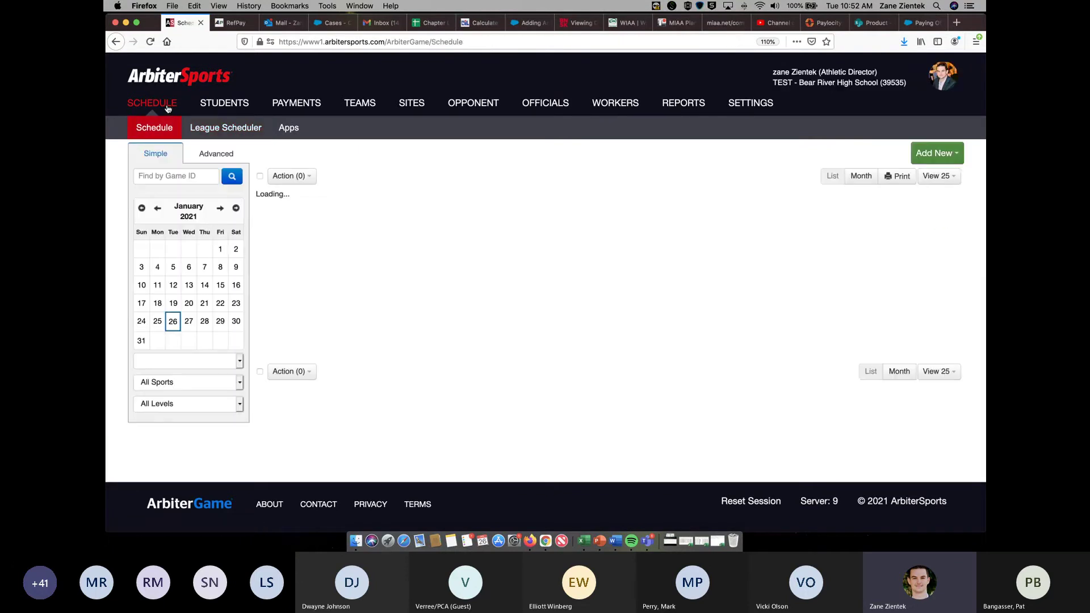
left_click(918, 158)
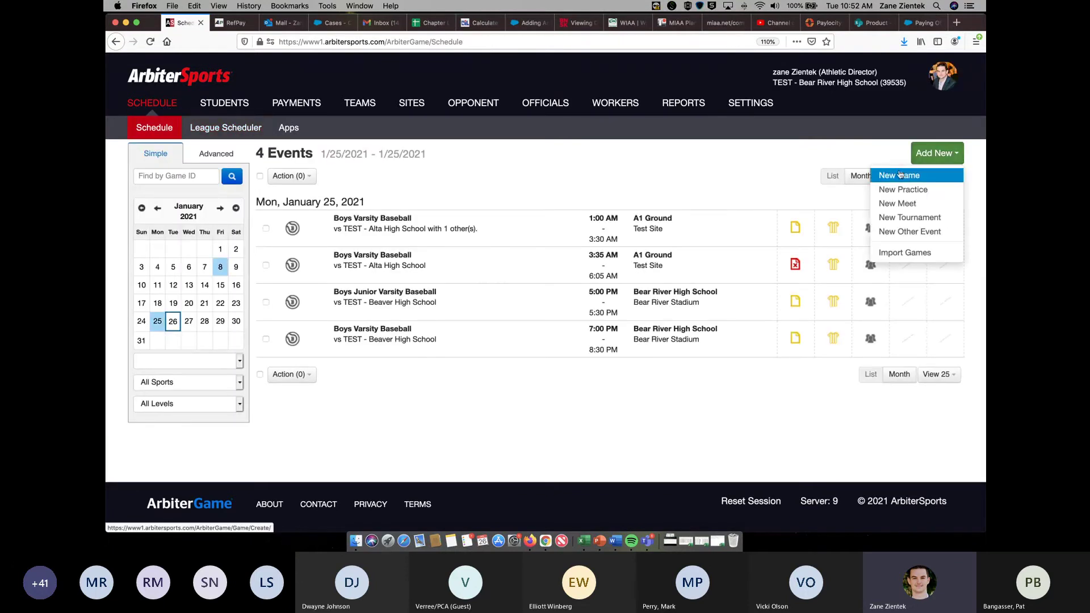
left_click(519, 148)
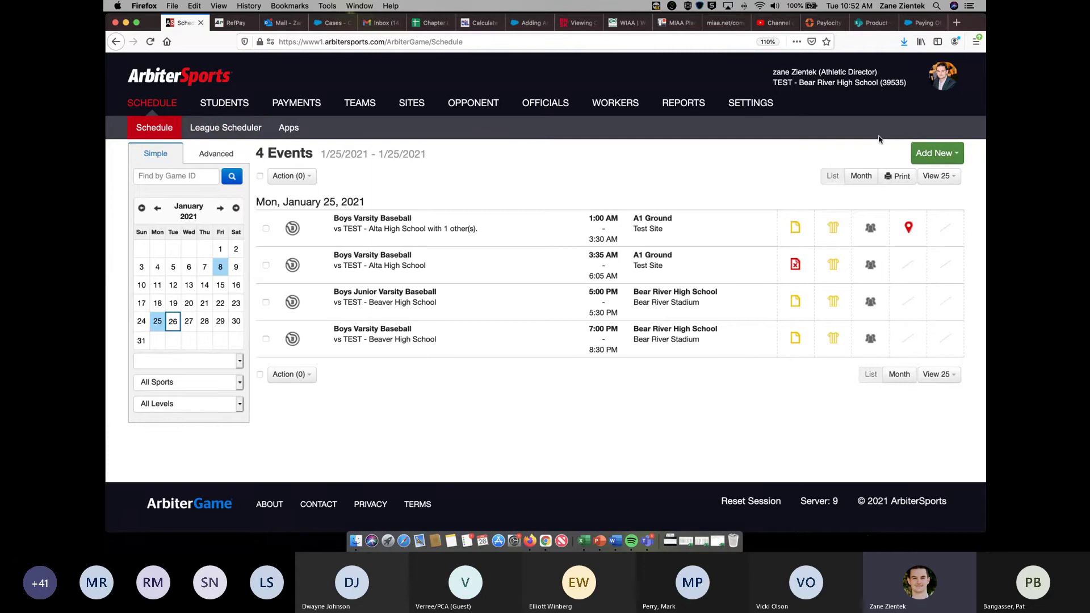
left_click(948, 155)
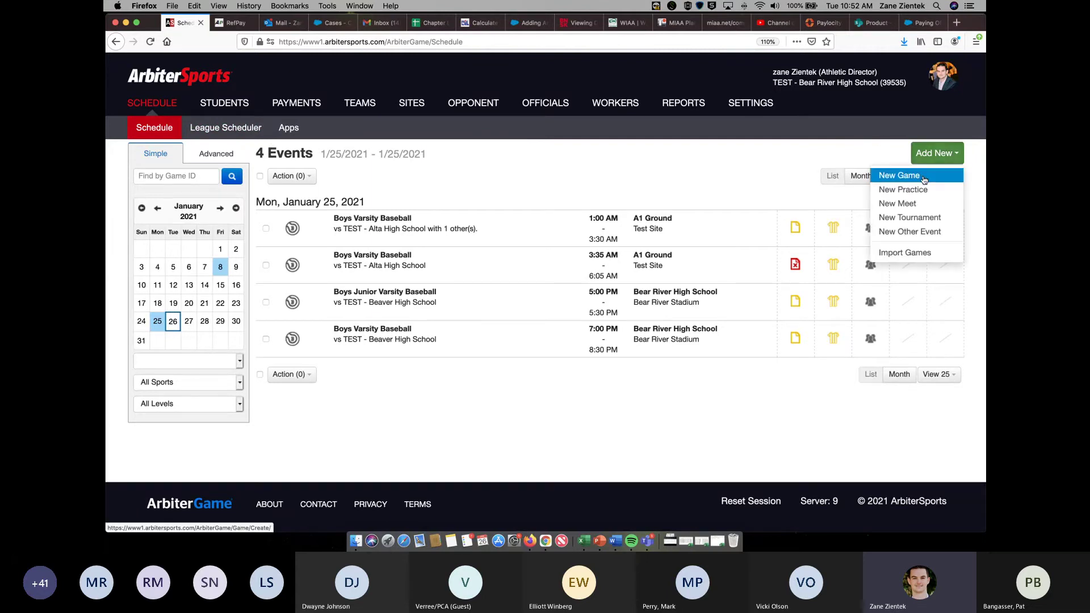
left_click(827, 154)
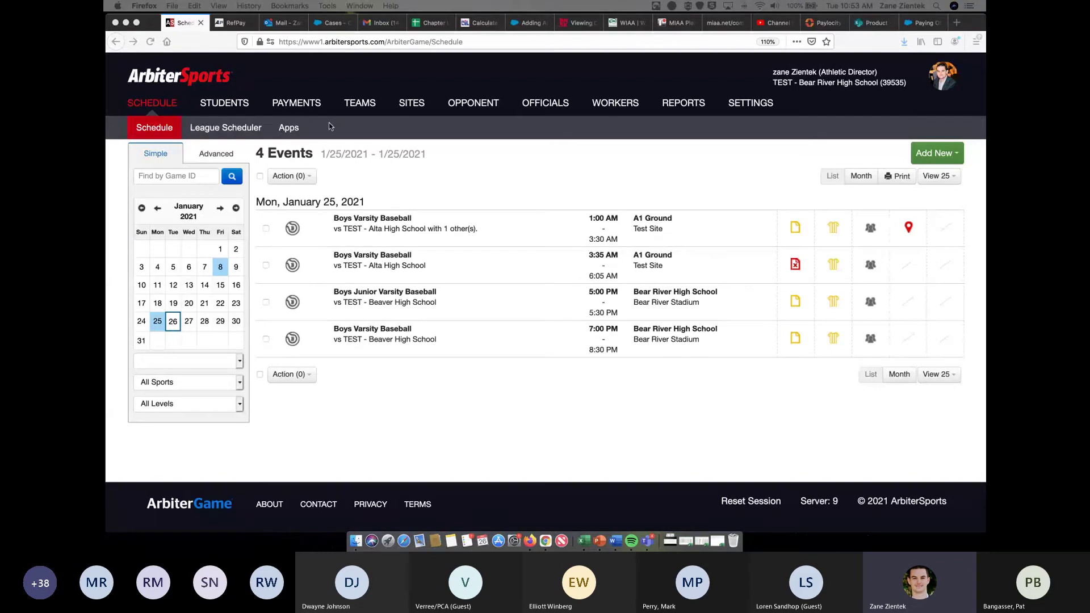
left_click(358, 116)
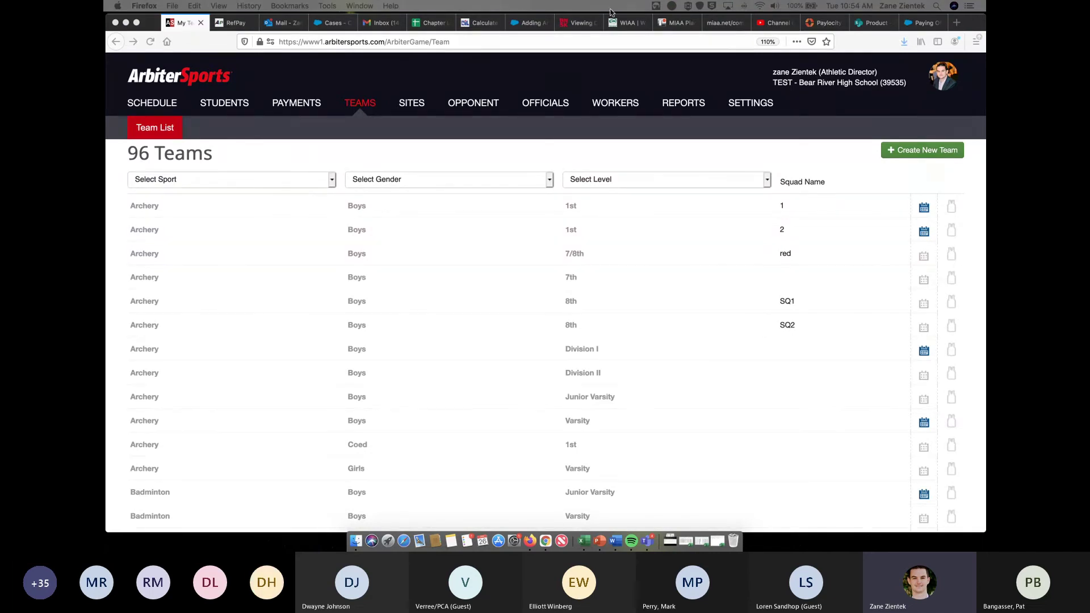
Step: Switch to the WIAA Arbiter Resource Center page, view its introduction and contacts, and select the page's web address
left_click(627, 22)
scroll(550, 184, "up", 3)
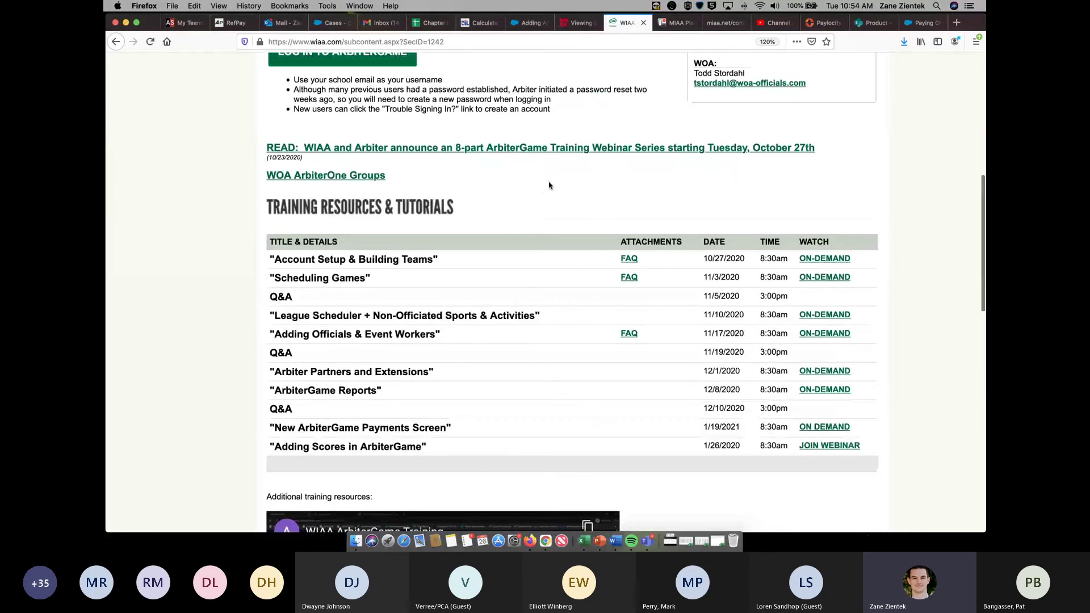
scroll(550, 184, "up", 10)
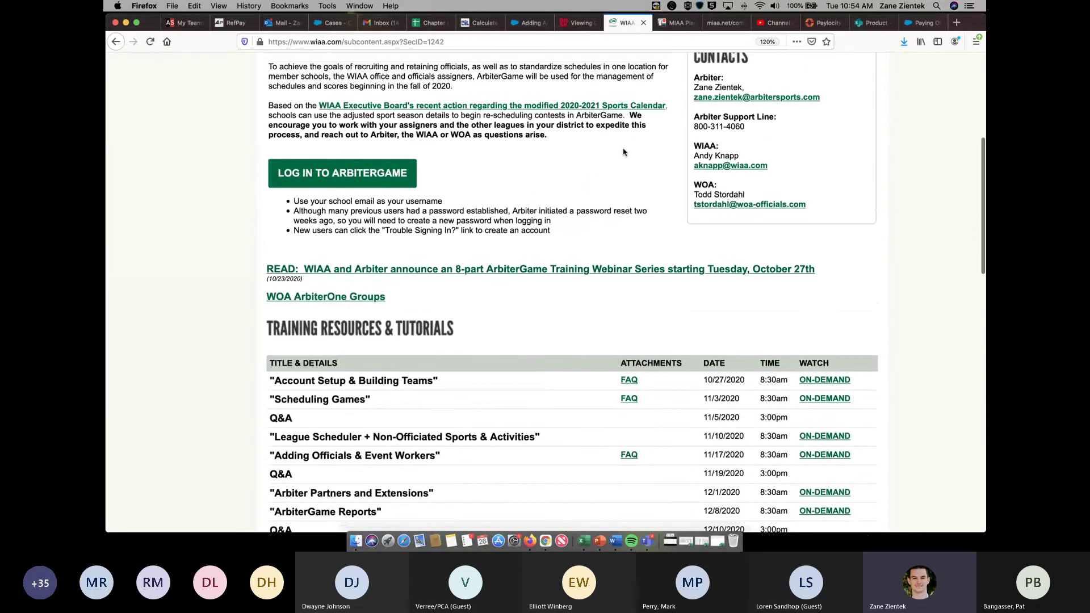
mouse_move(522, 150)
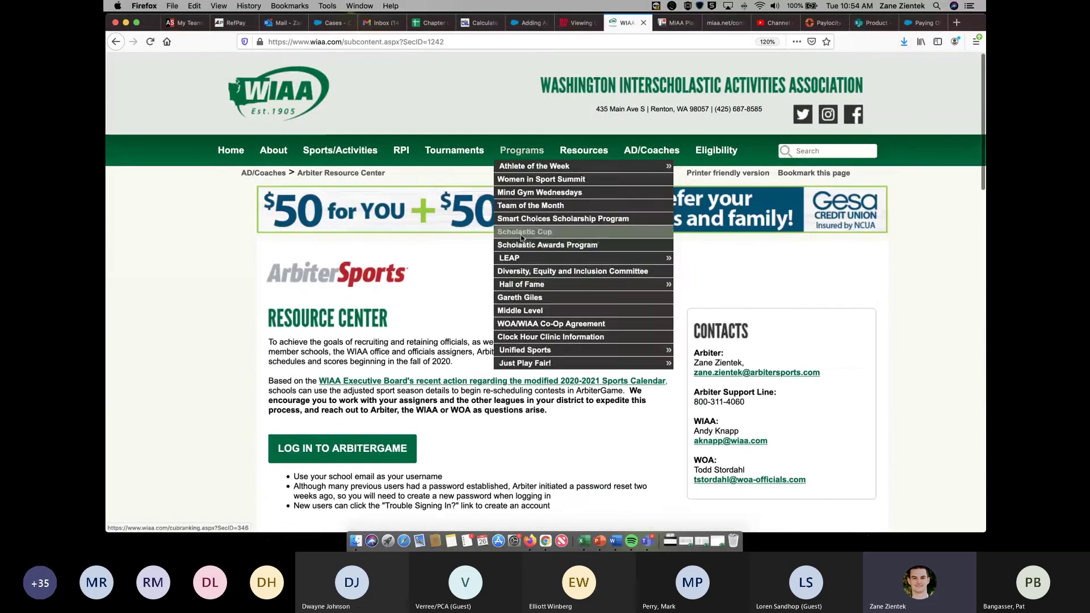
left_click(420, 40)
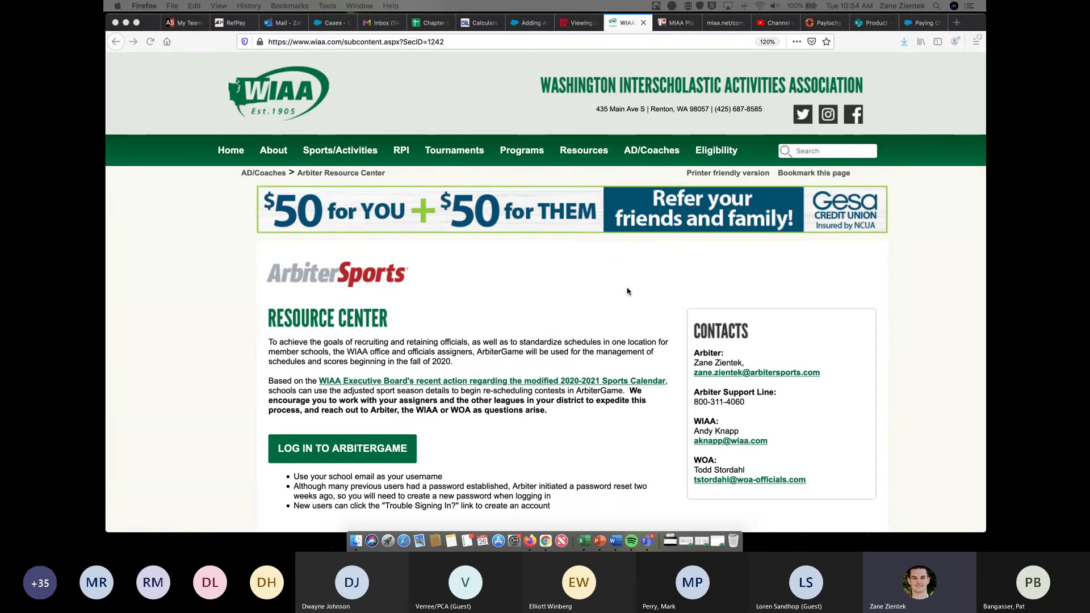
Step: View the Training Resources & Tutorials list on the WIAA page and select the page's web address again
scroll(636, 245, "down", 15)
scroll(750, 307, "down", 2)
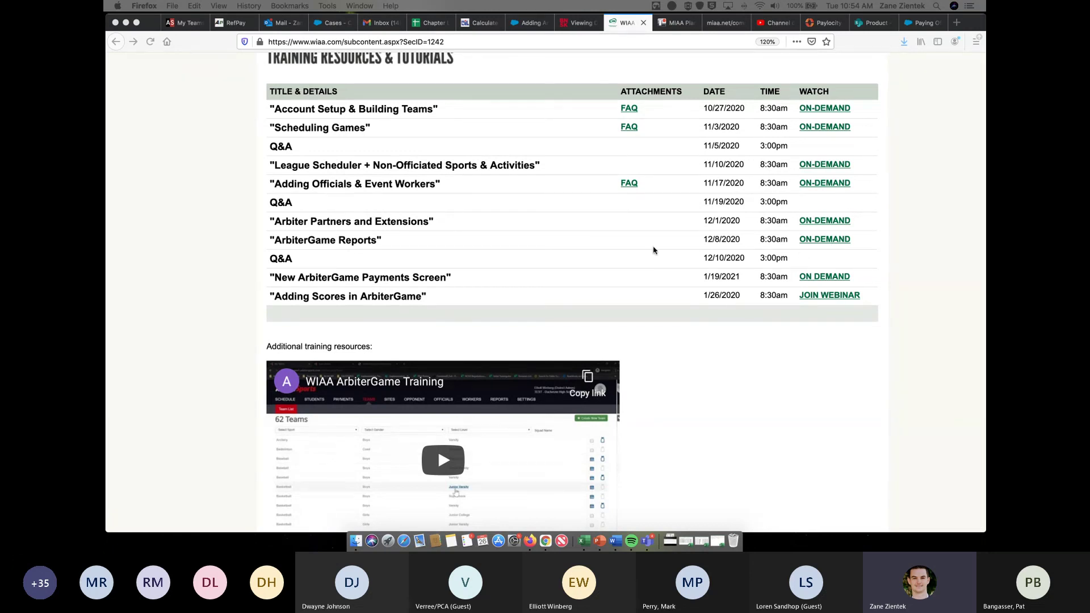
key("super+l")
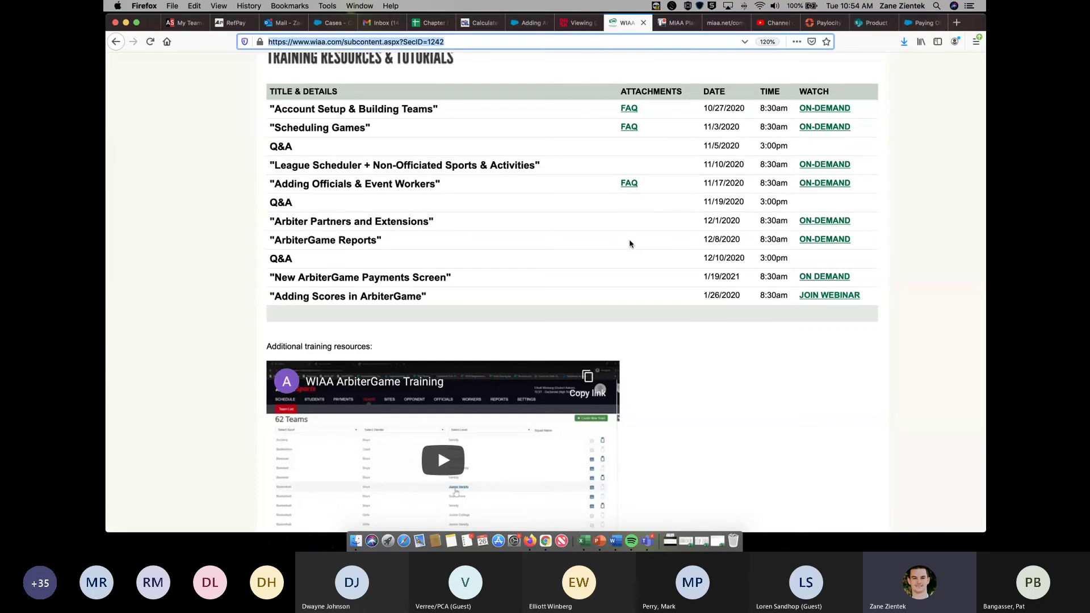